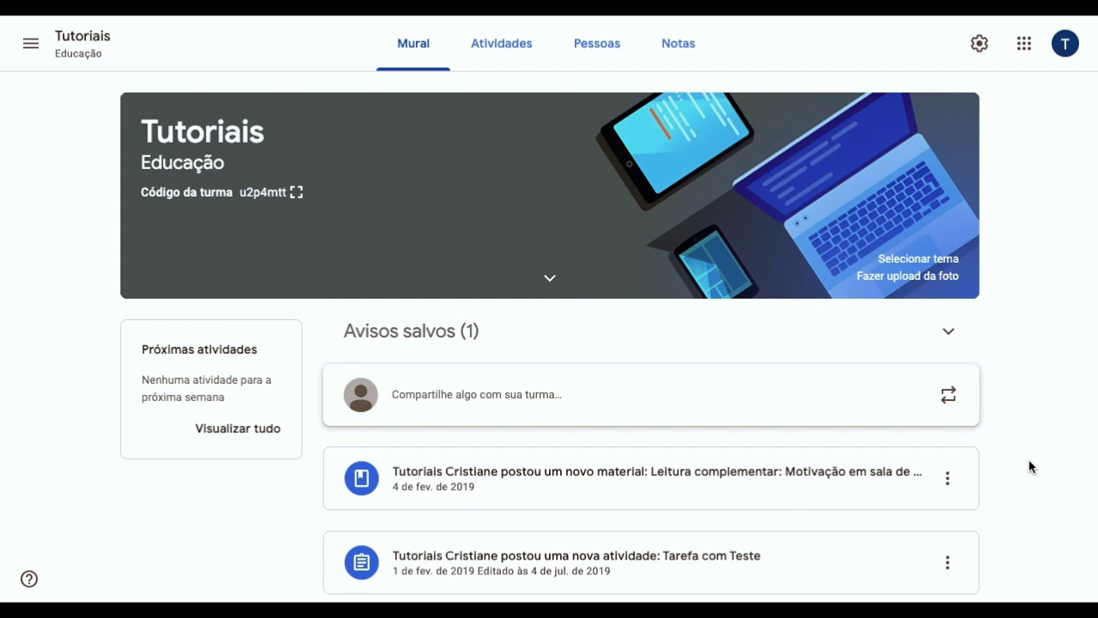
# - Create a new assignment (Atividade) in the class's Atividades section and title it "Criação de jogos"
pyautogui.click(491, 47)
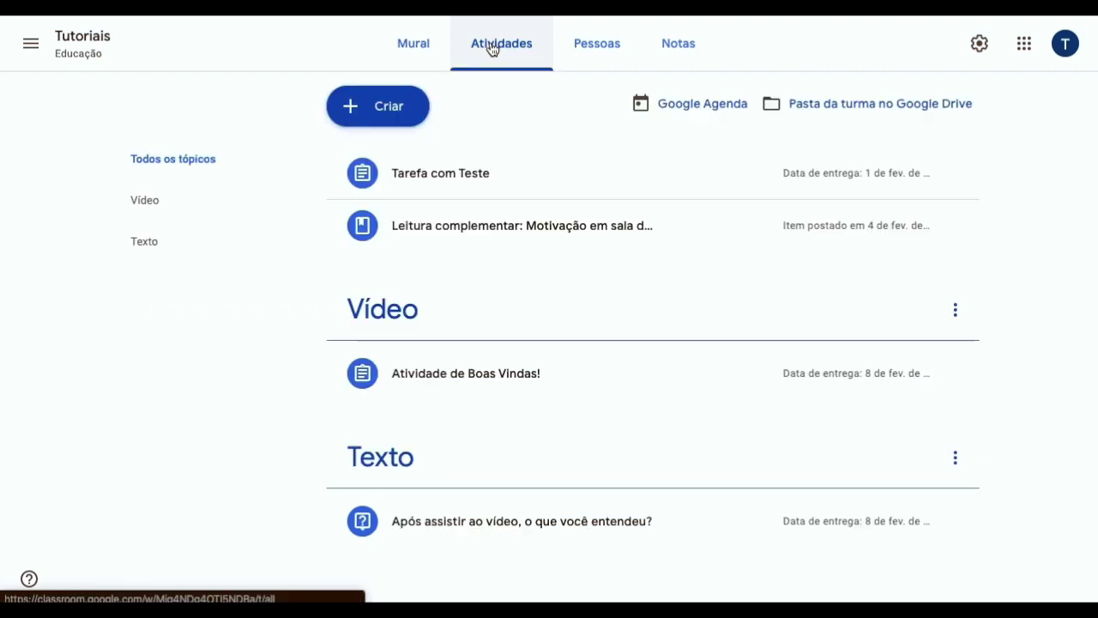
pyautogui.click(371, 120)
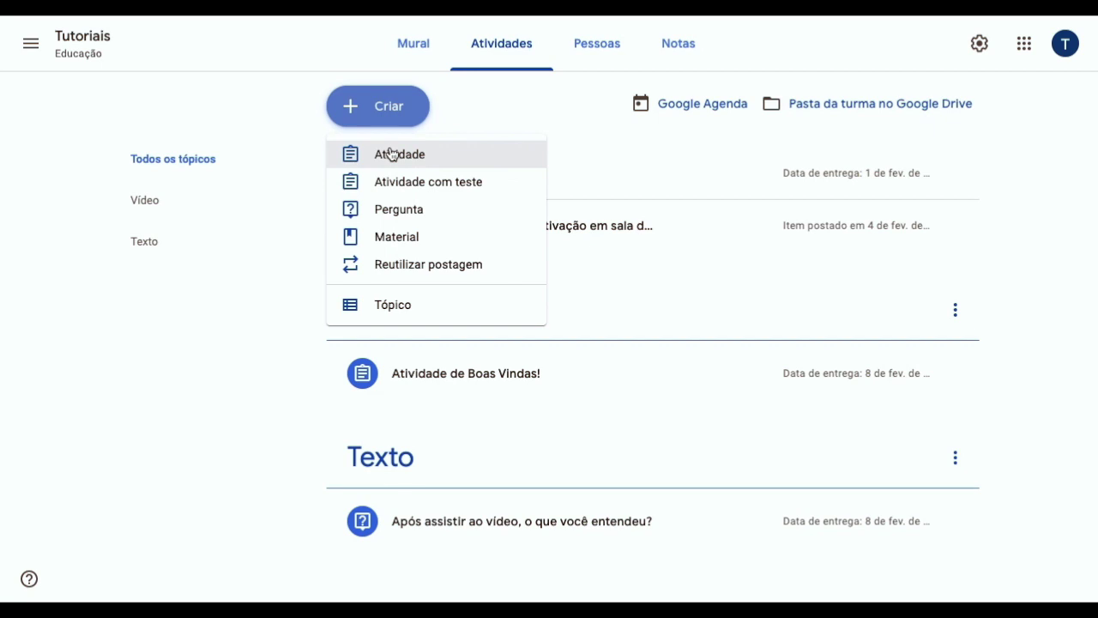
pyautogui.click(418, 156)
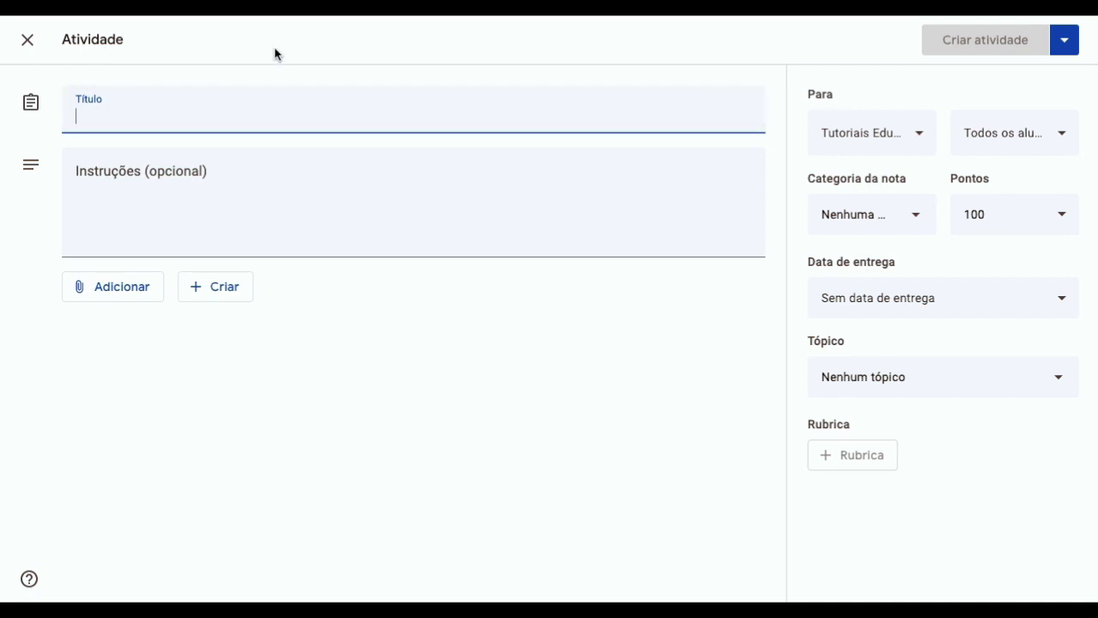
pyautogui.write('Criação de jogos')
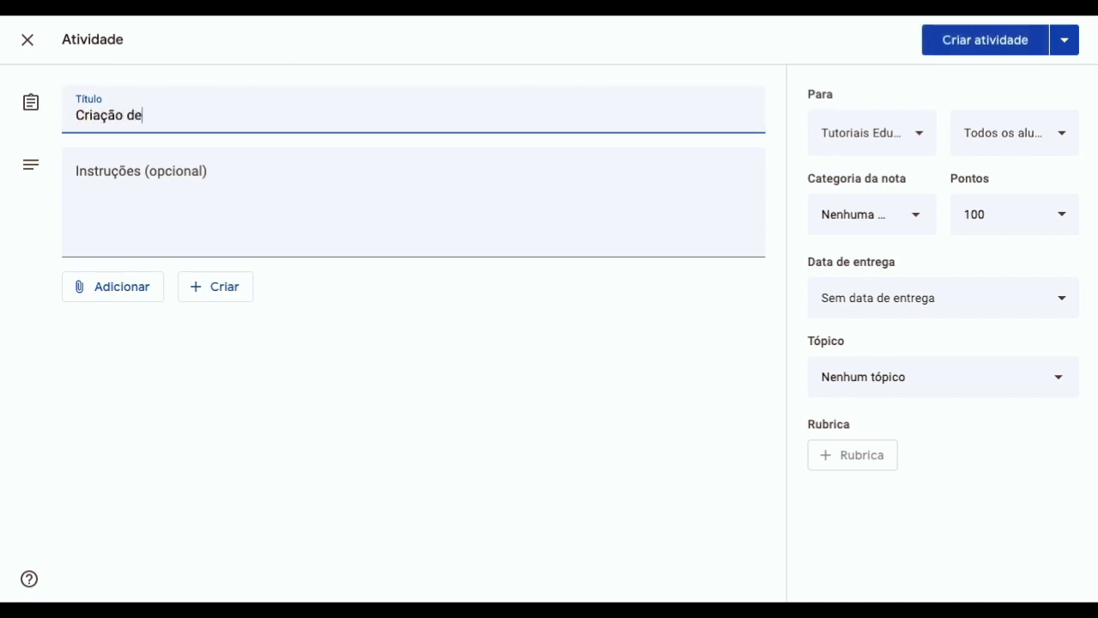
# - Enter the assignment instructions "Atividade em grupo para criação de jogos educacionais."
pyautogui.click(77, 178)
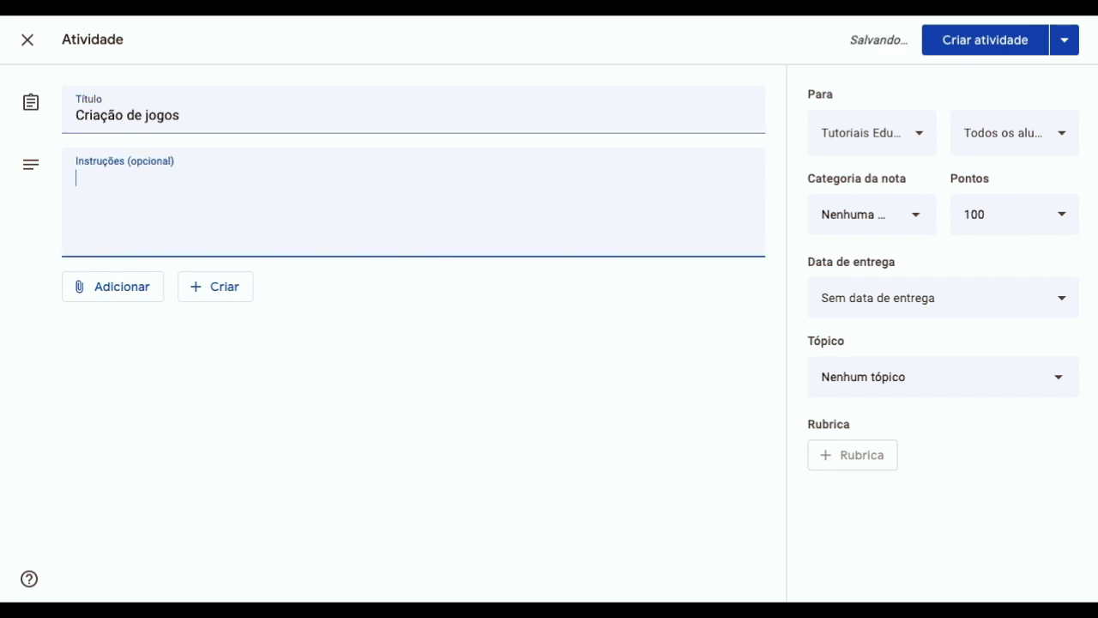
pyautogui.write('Aticida')
pyautogui.press('BackSpace')
pyautogui.press('BackSpace')
pyautogui.press('BackSpace')
pyautogui.press('BackSpace')
pyautogui.write('vidade em grupo para criação de jogos.')
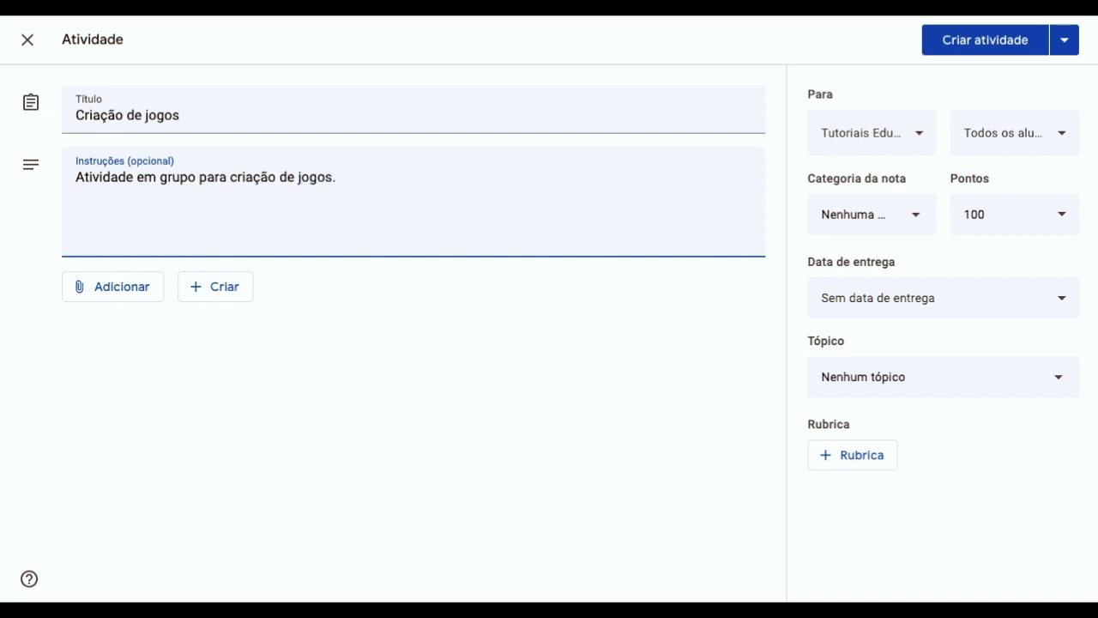
pyautogui.press('BackSpace')
pyautogui.write(' educacionais.')
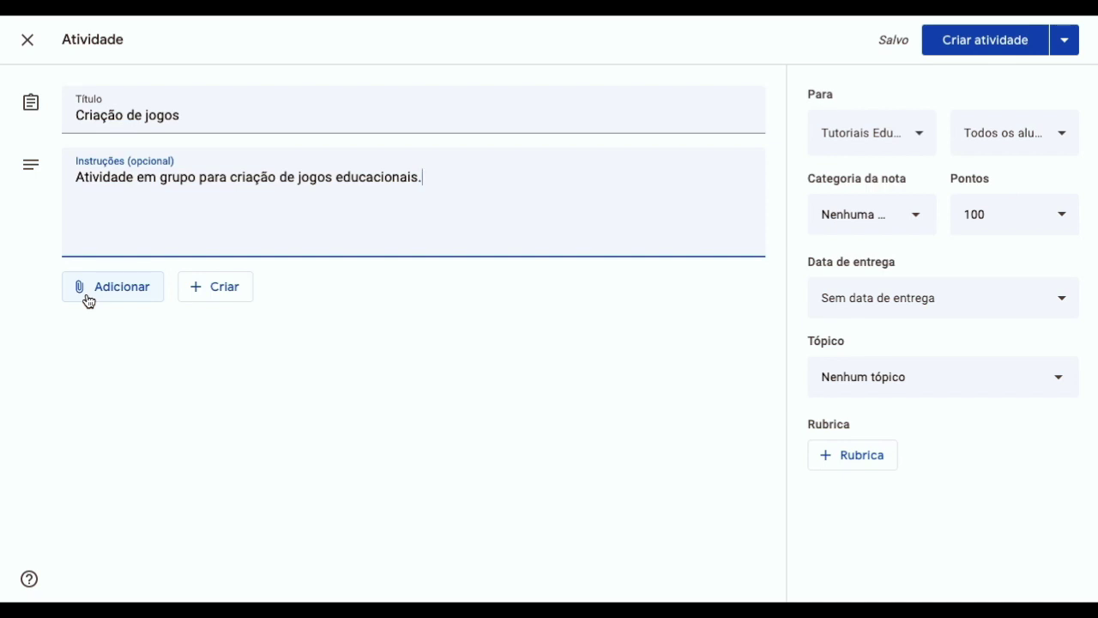
# - Examine the available options for creating attachments, target classes, assigned students and grade category
pyautogui.click(208, 291)
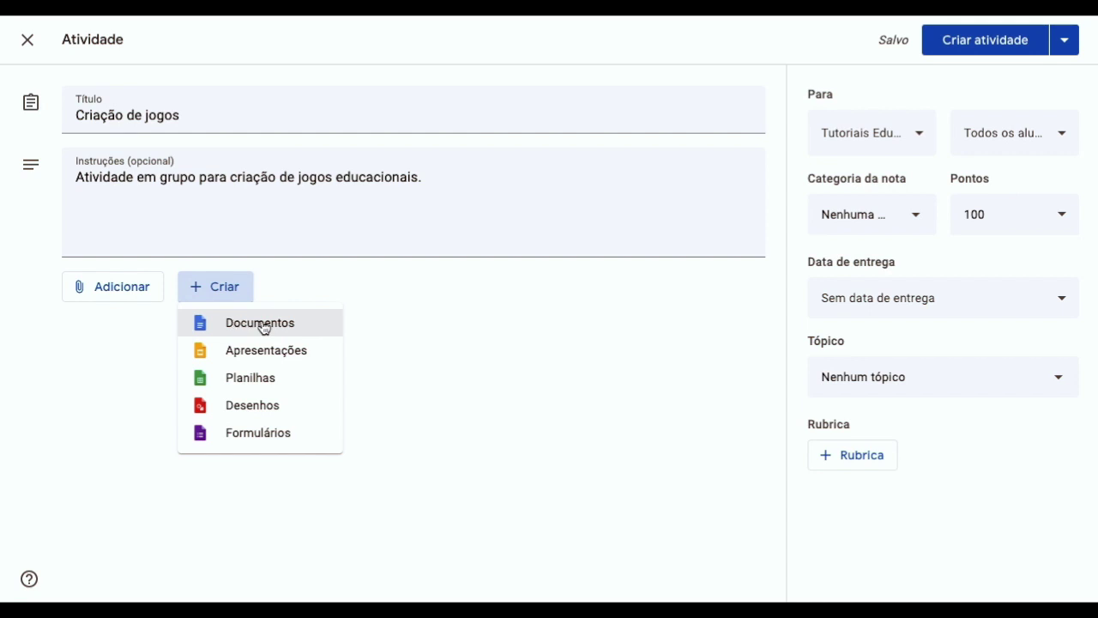
pyautogui.click(431, 344)
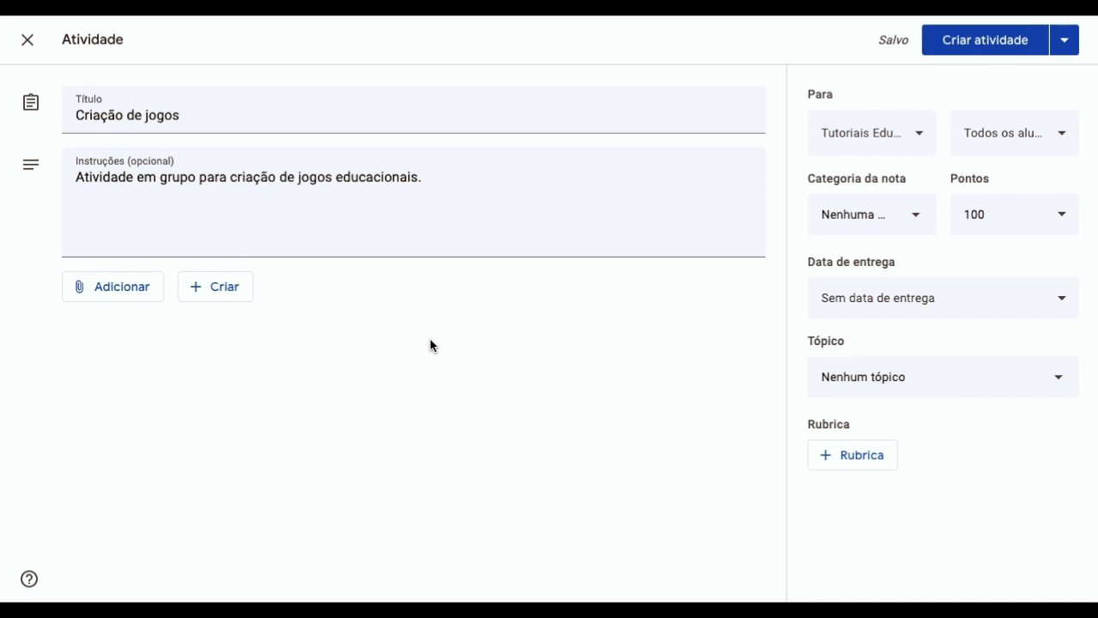
pyautogui.click(921, 141)
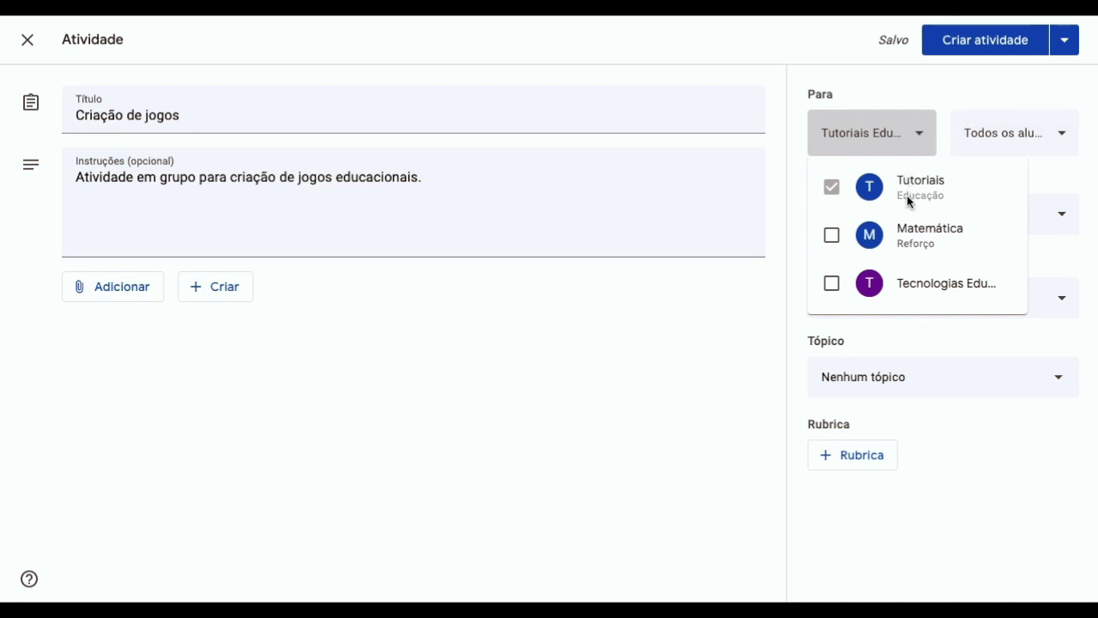
pyautogui.click(945, 69)
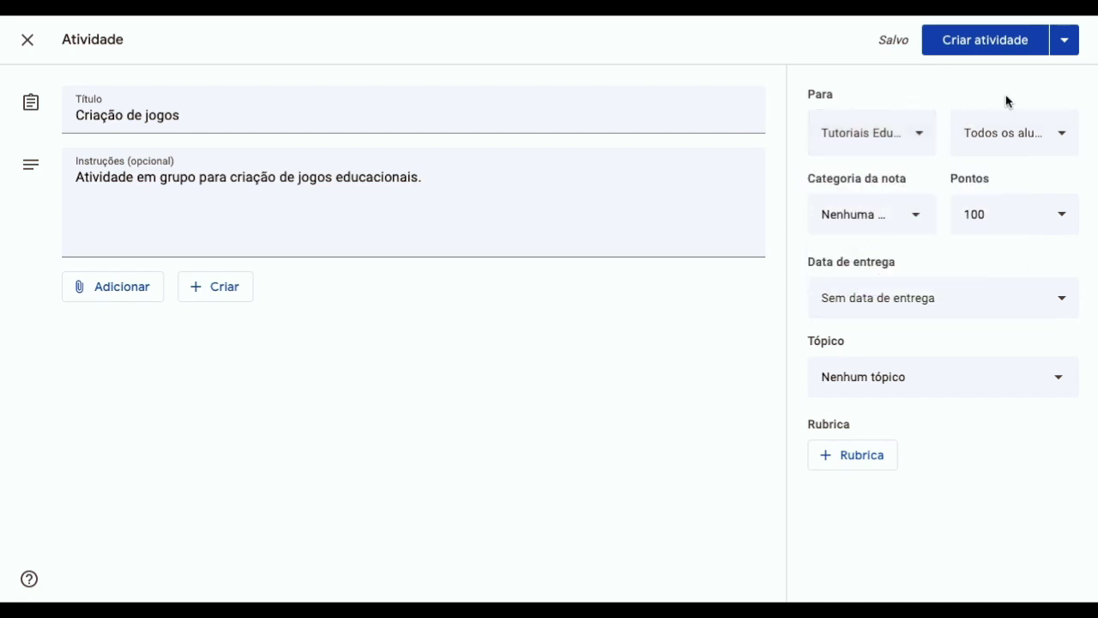
pyautogui.click(1064, 144)
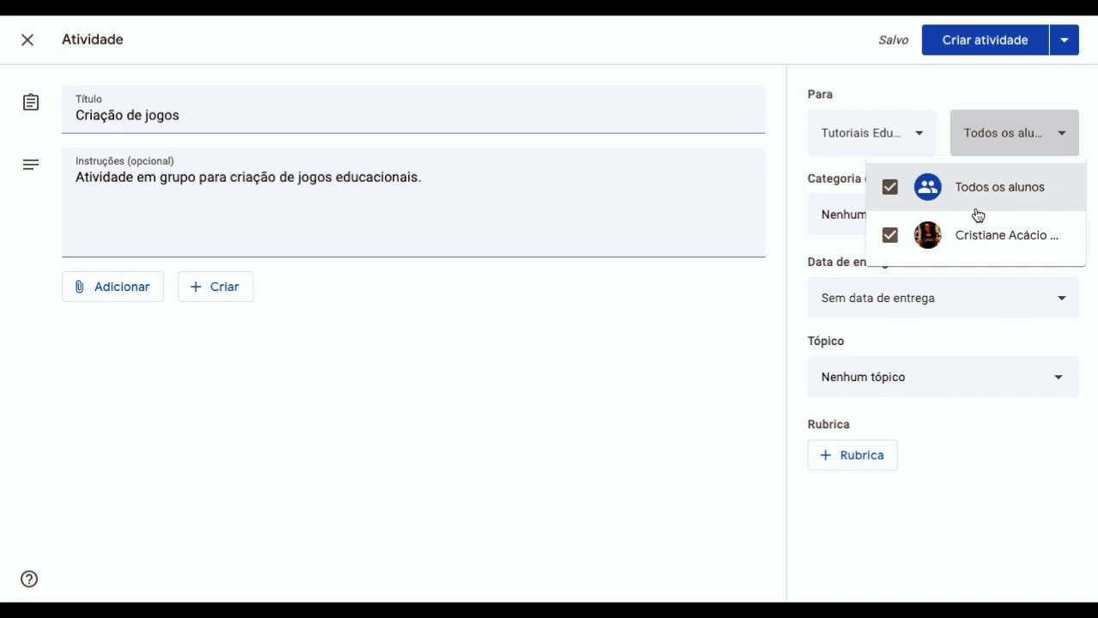
pyautogui.click(1040, 86)
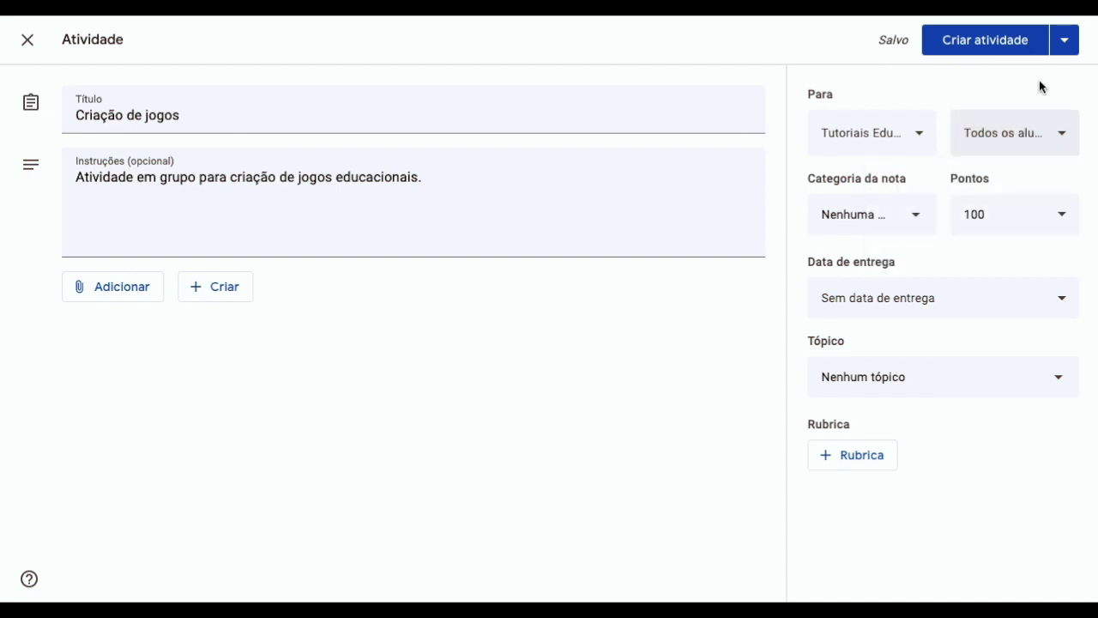
pyautogui.click(919, 217)
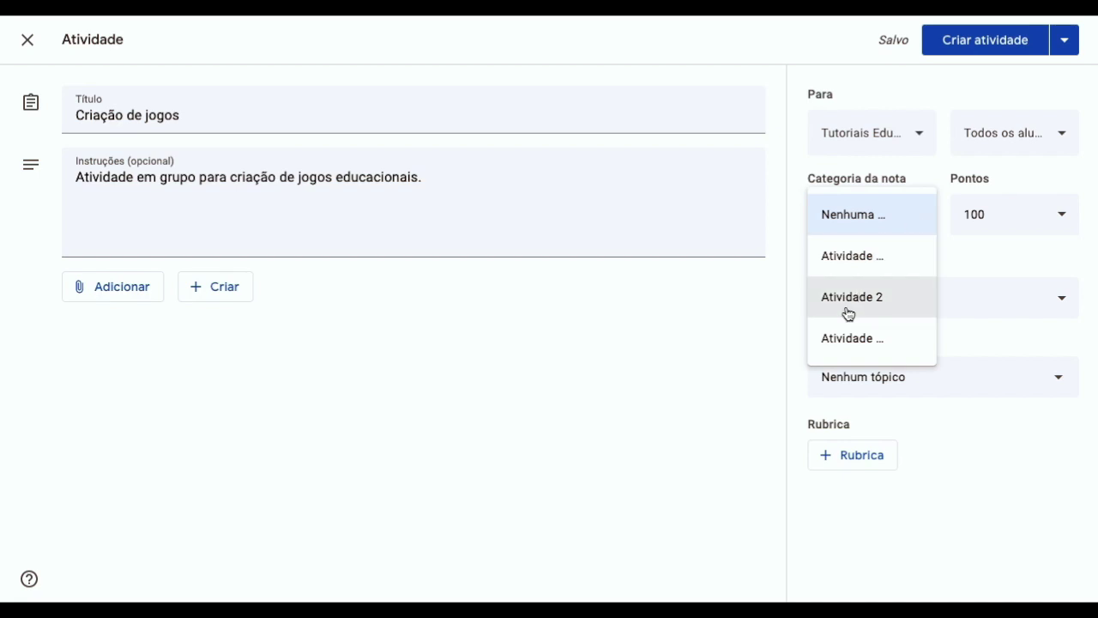
pyautogui.click(926, 175)
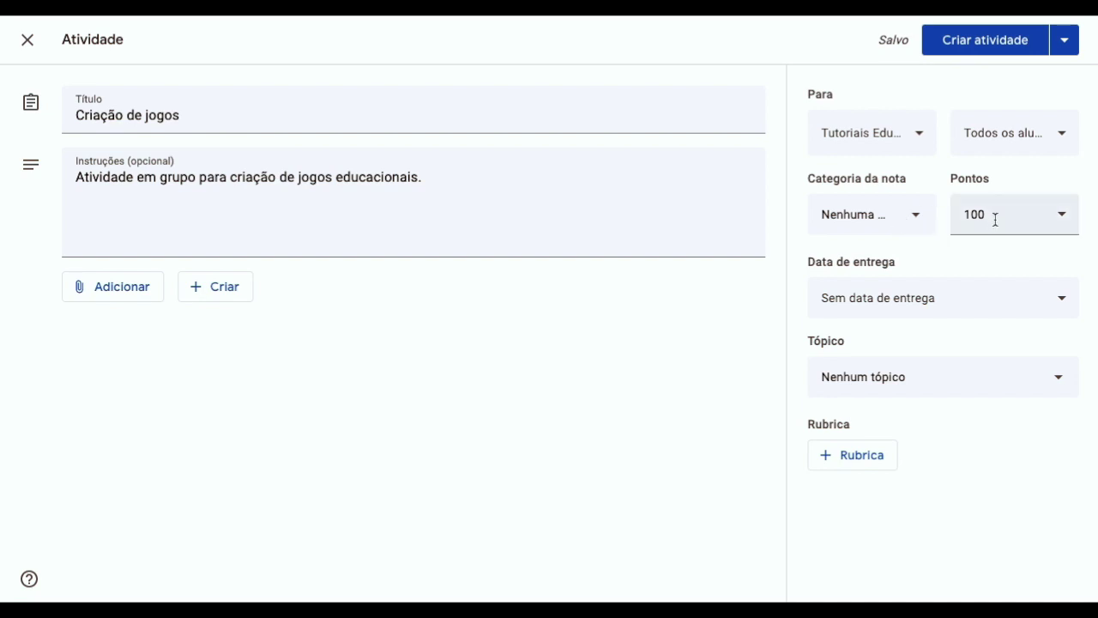
# - Set the assignment's points to 10
pyautogui.click(1067, 223)
pyautogui.click(1067, 224)
pyautogui.press('BackSpace')
pyautogui.press('BackSpace')
pyautogui.press('BackSpace')
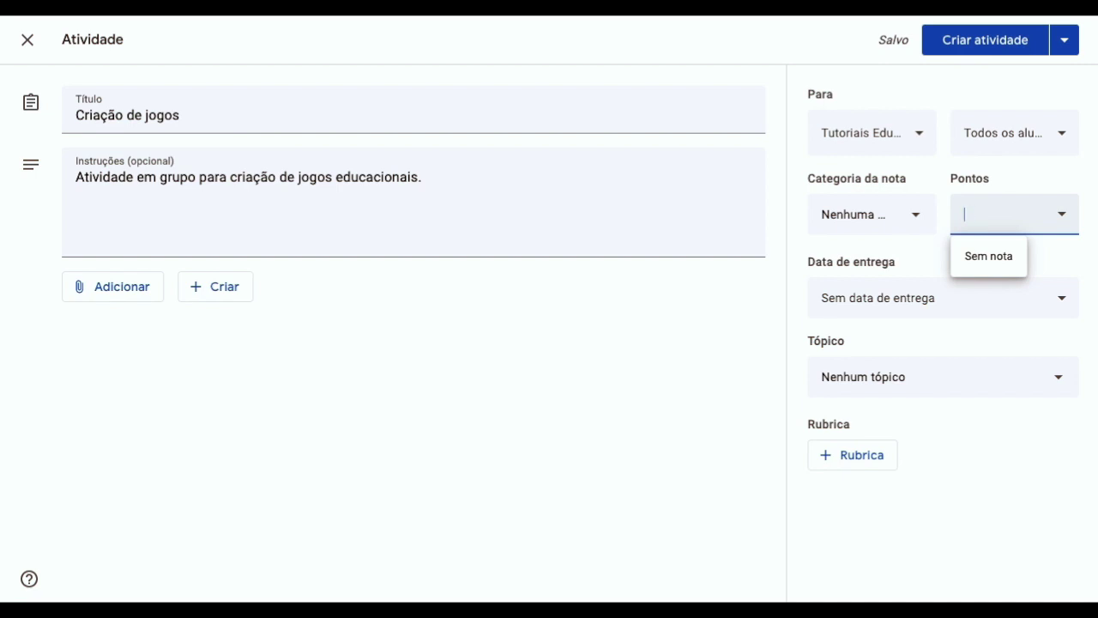
pyautogui.write('10')
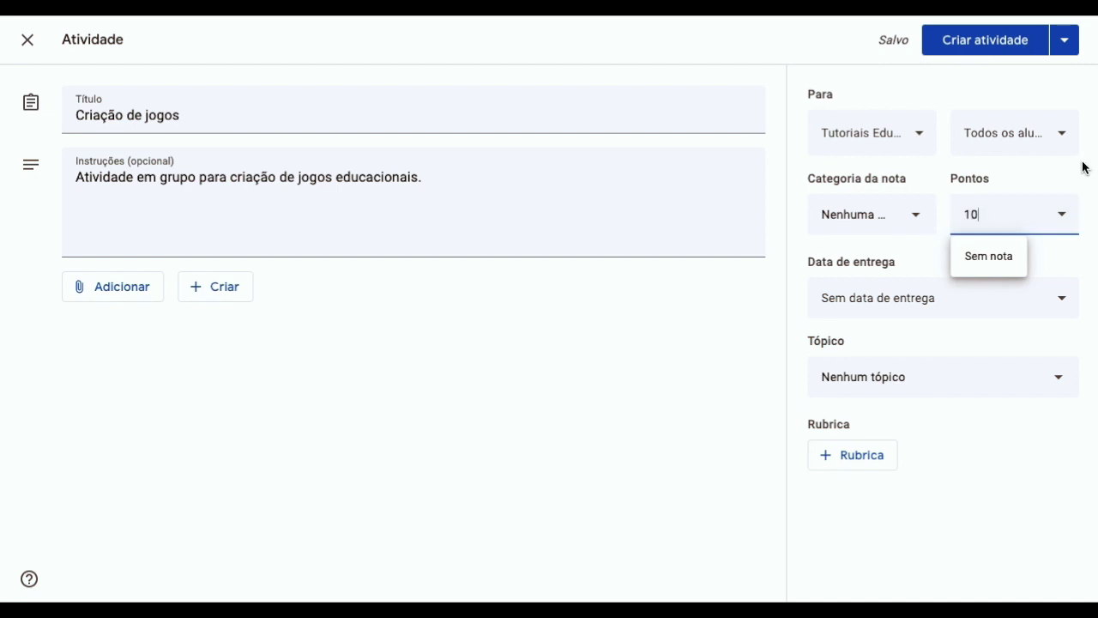
pyautogui.click(1054, 177)
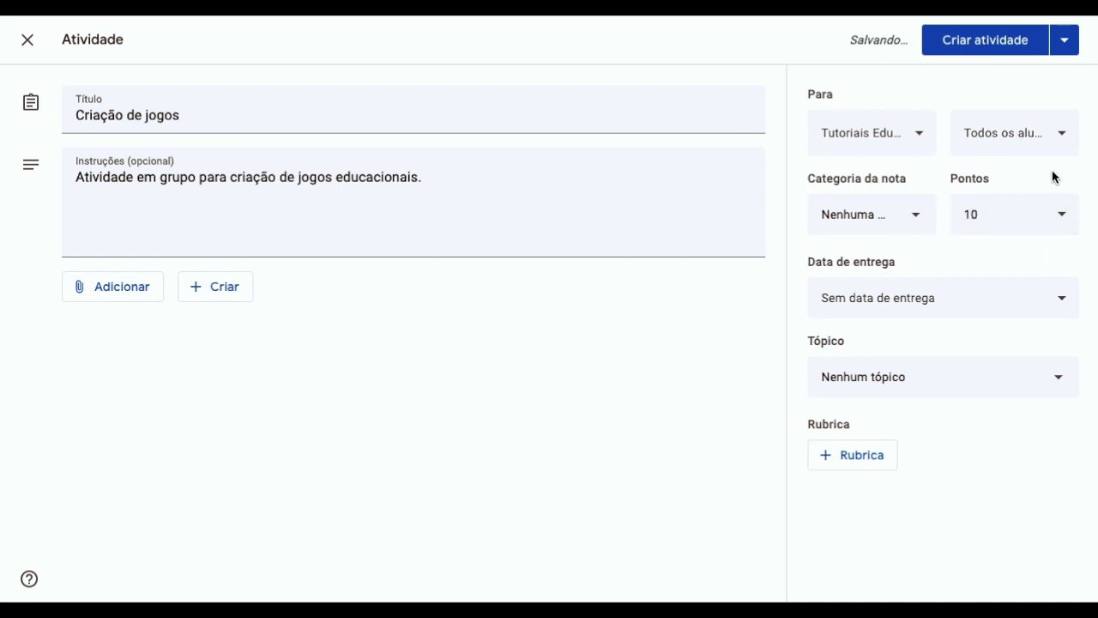
# - Set the assignment's due date to 28 February 2020 at 23:59 and its topic to Texto
pyautogui.click(1065, 308)
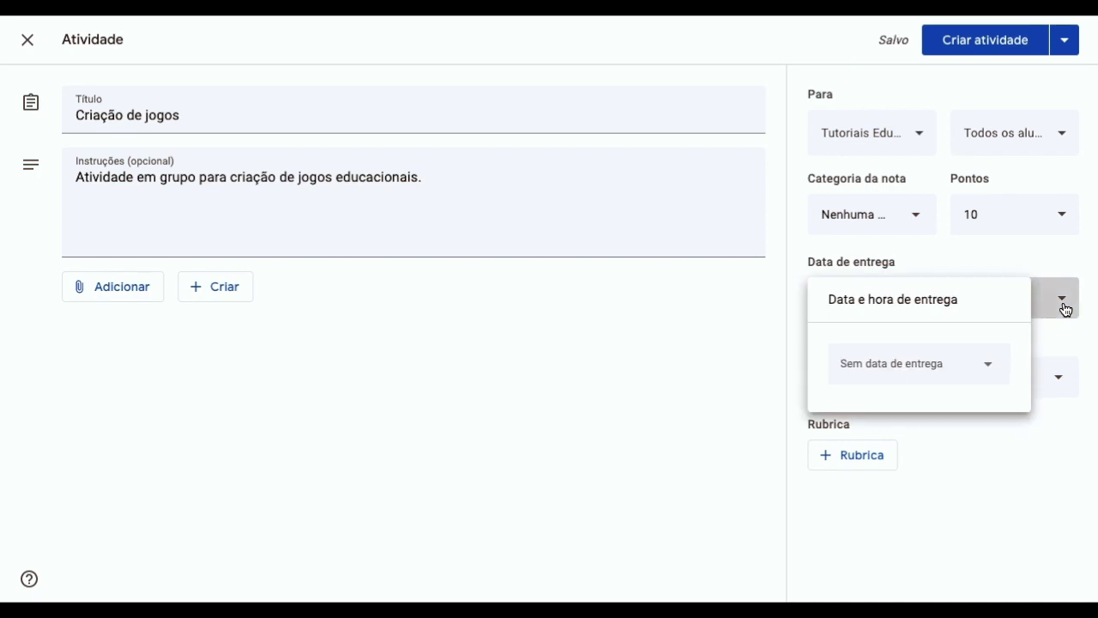
pyautogui.click(988, 370)
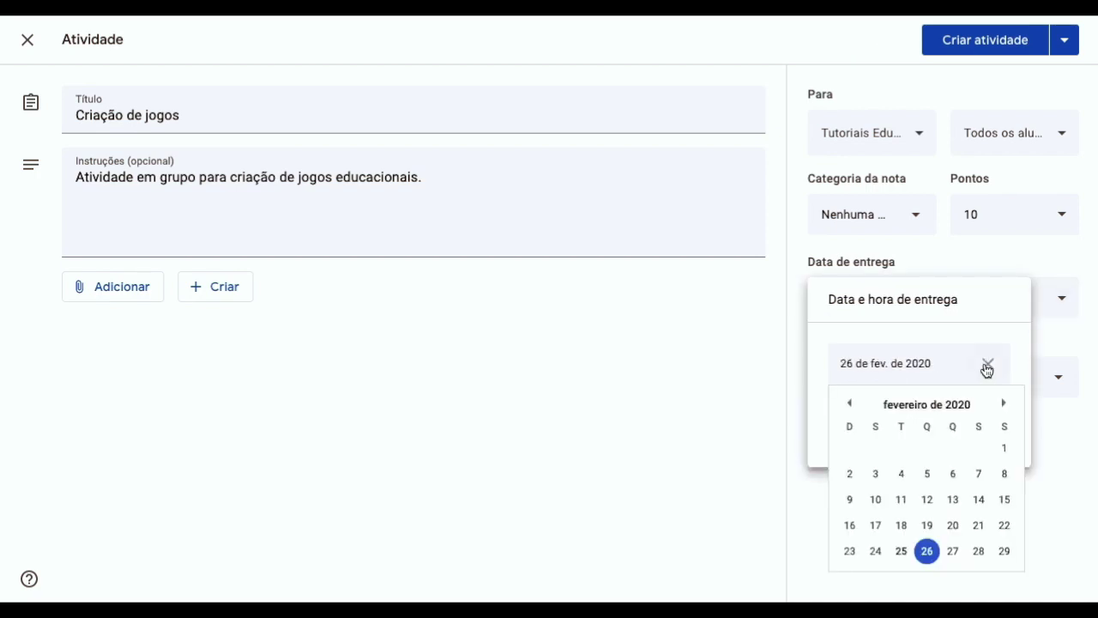
pyautogui.click(979, 551)
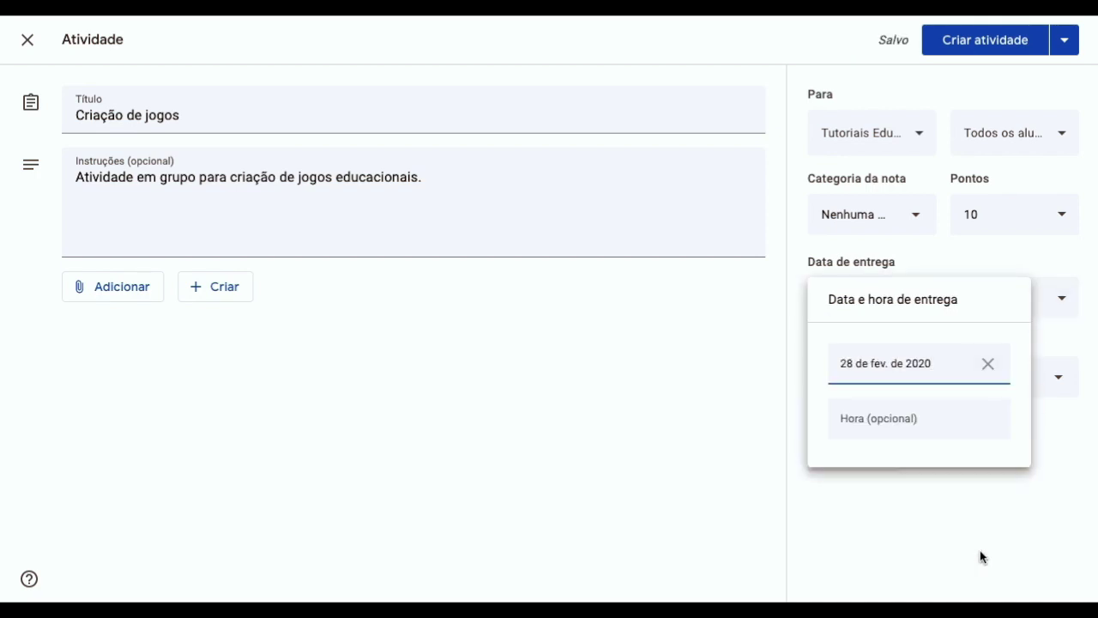
pyautogui.click(911, 422)
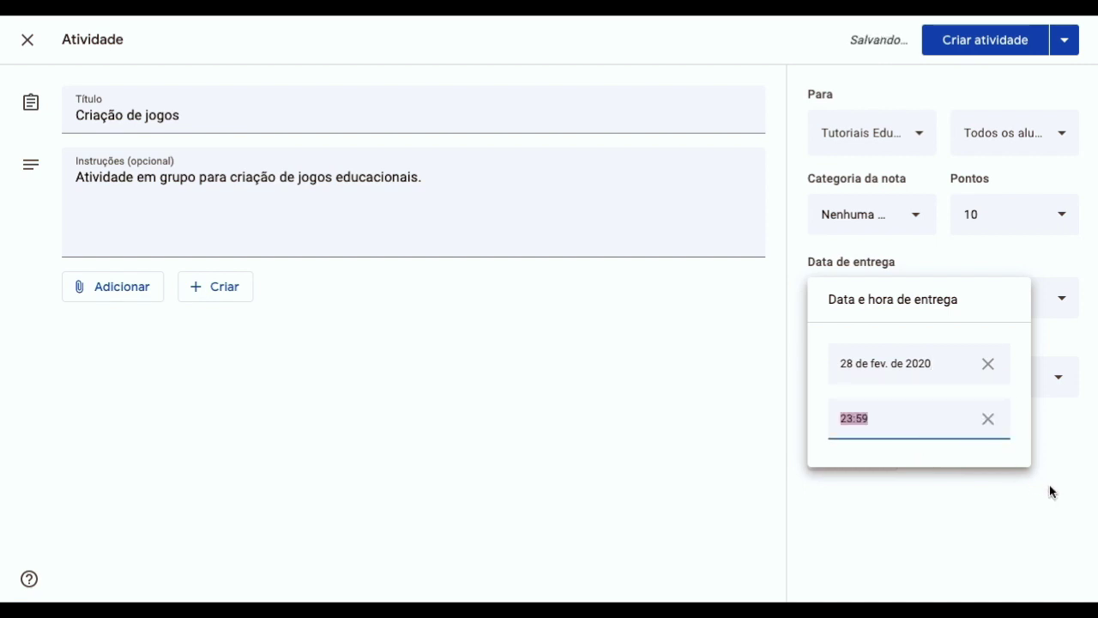
pyautogui.click(1051, 485)
pyautogui.click(936, 385)
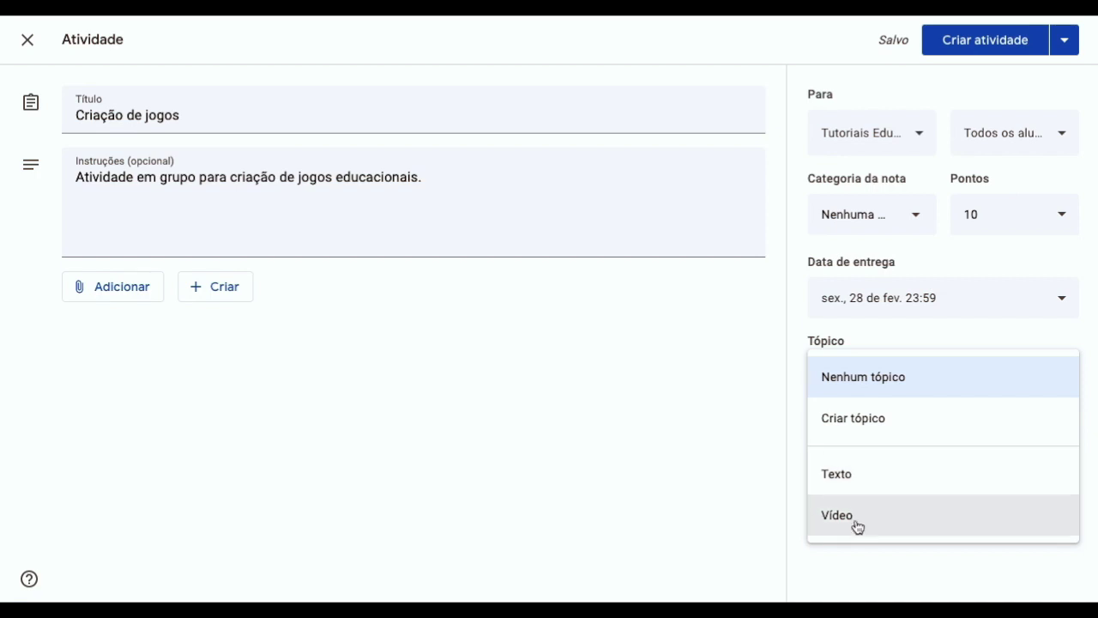
pyautogui.click(856, 475)
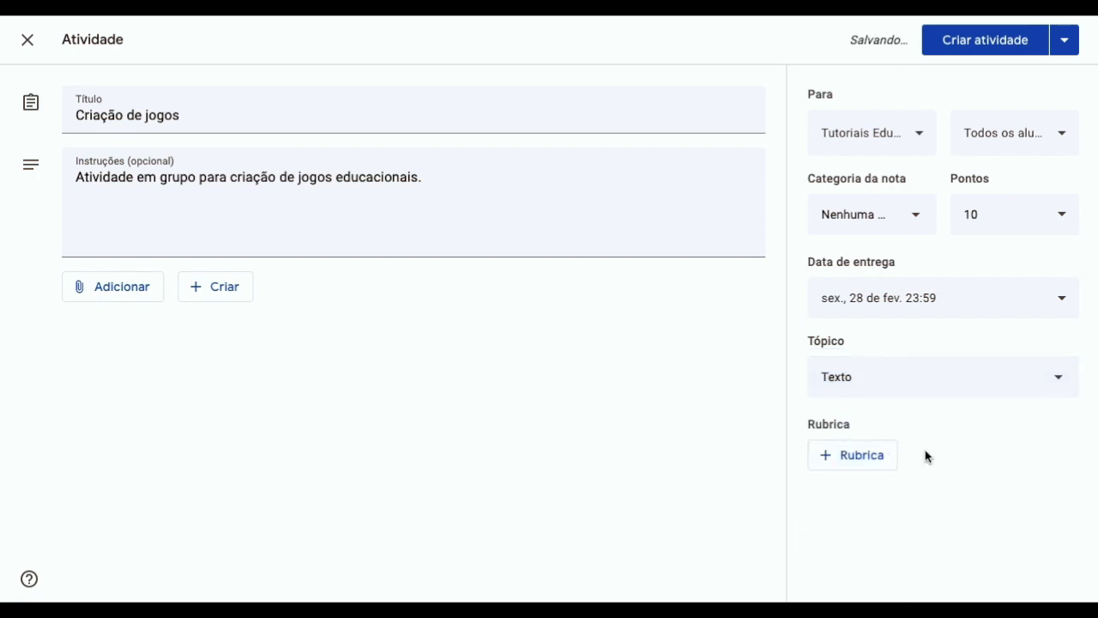
# - Create a new rubric for the assignment and title its first criterion "Trabalho em grupo"
pyautogui.click(863, 468)
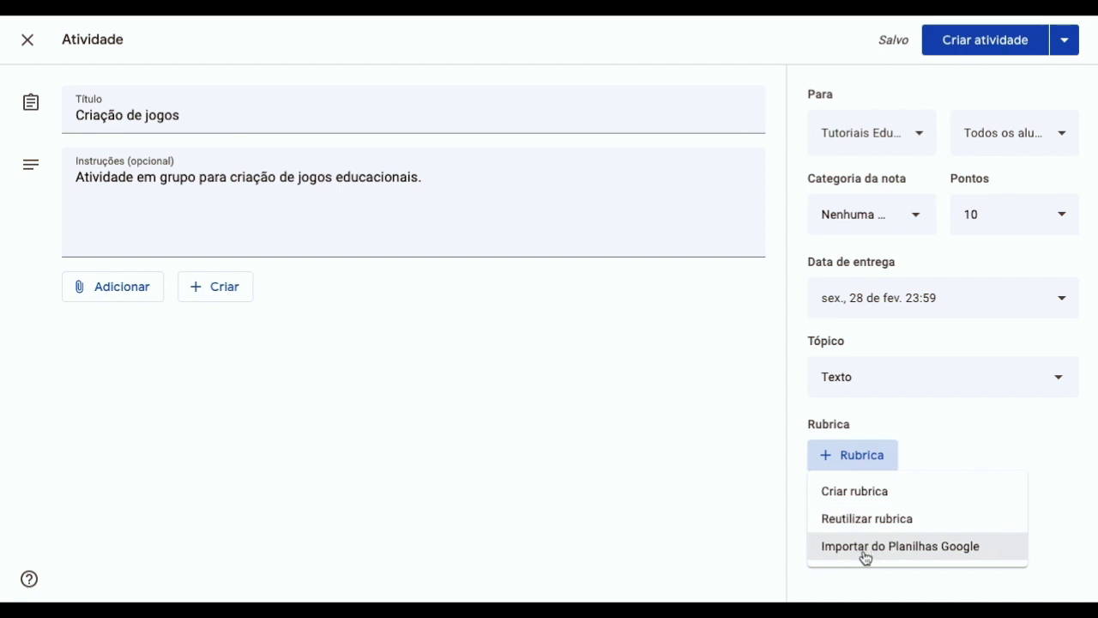
pyautogui.click(841, 495)
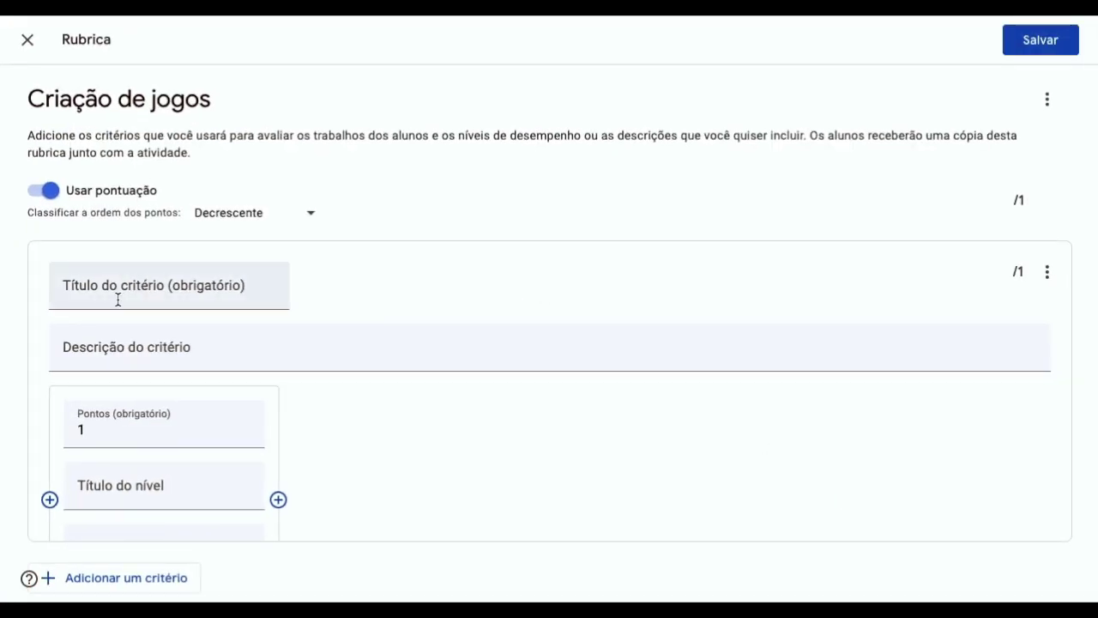
pyautogui.click(118, 299)
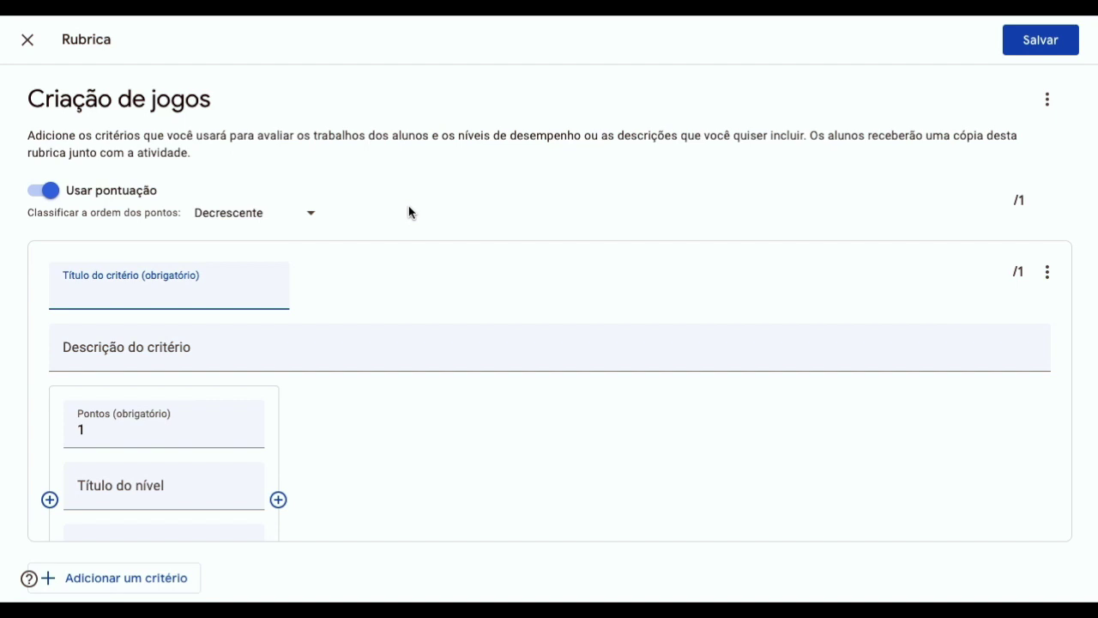
pyautogui.write('Trabalho em grupo')
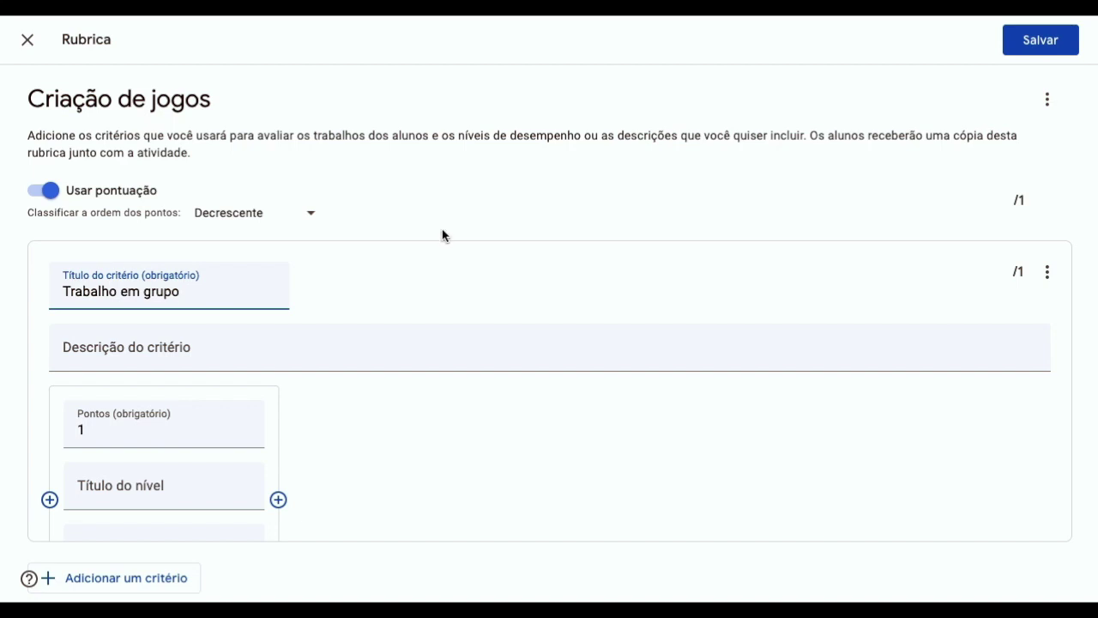
pyautogui.press('Tab')
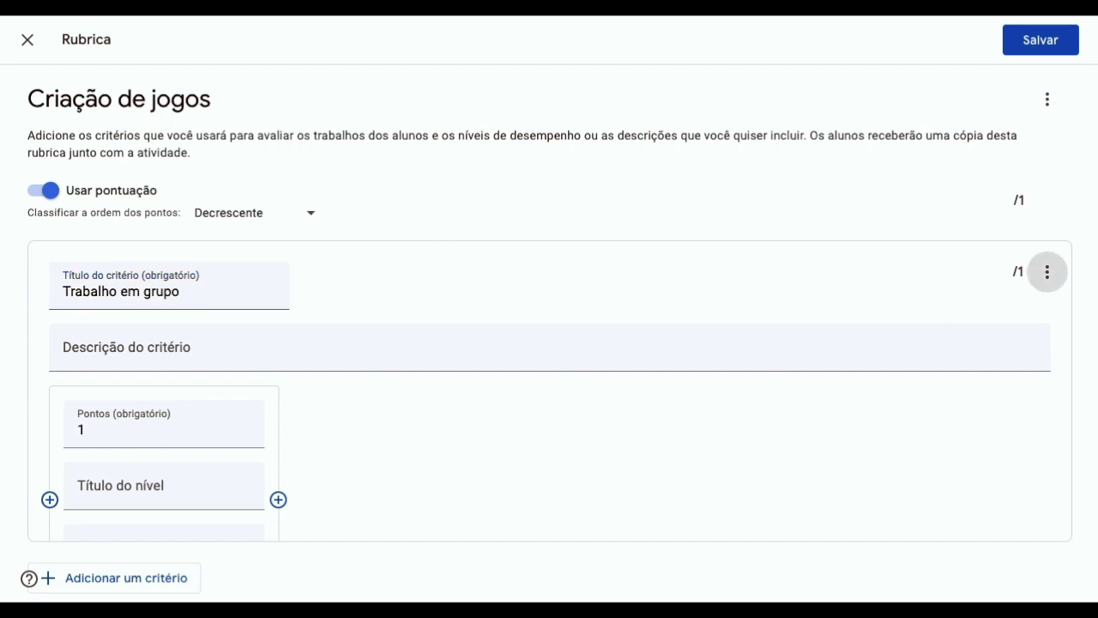
# - Set the points of the first level in the "Trabalho em grupo" criterion to 3
pyautogui.scroll(-1, 417, 403)
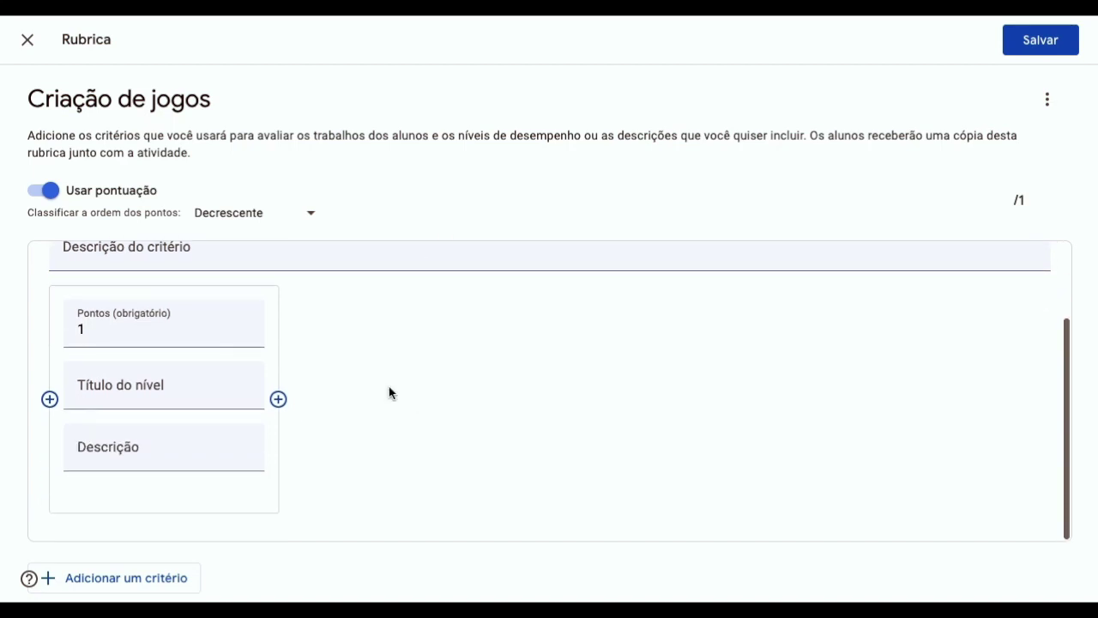
pyautogui.doubleClick(100, 335)
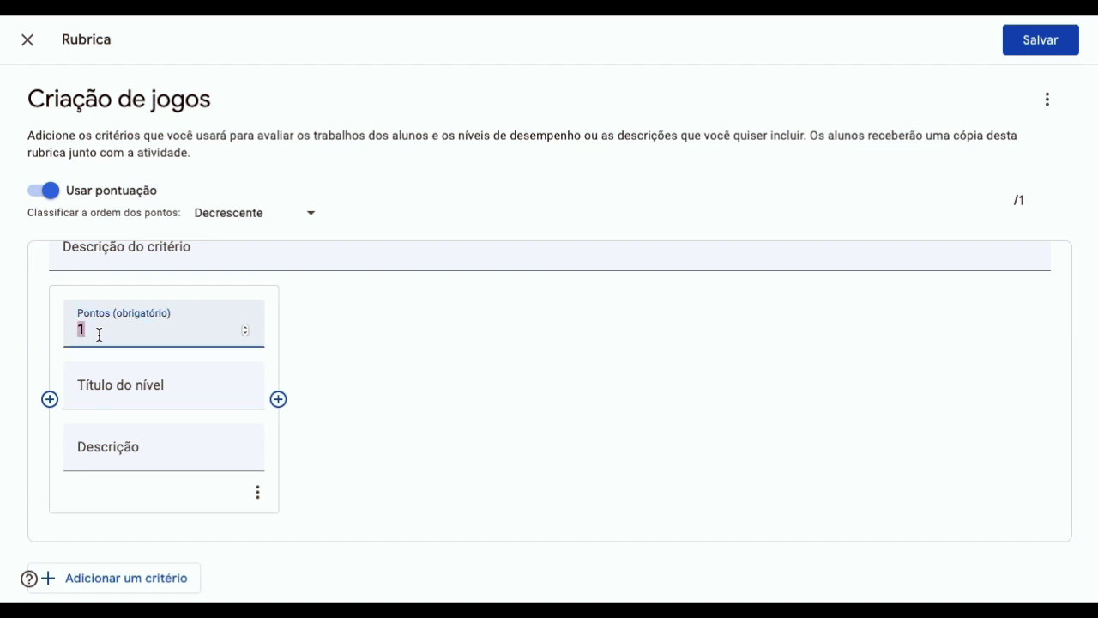
pyautogui.write('3')
pyautogui.click(381, 424)
pyautogui.scroll(2, 381, 424)
pyautogui.scroll(-2, 381, 424)
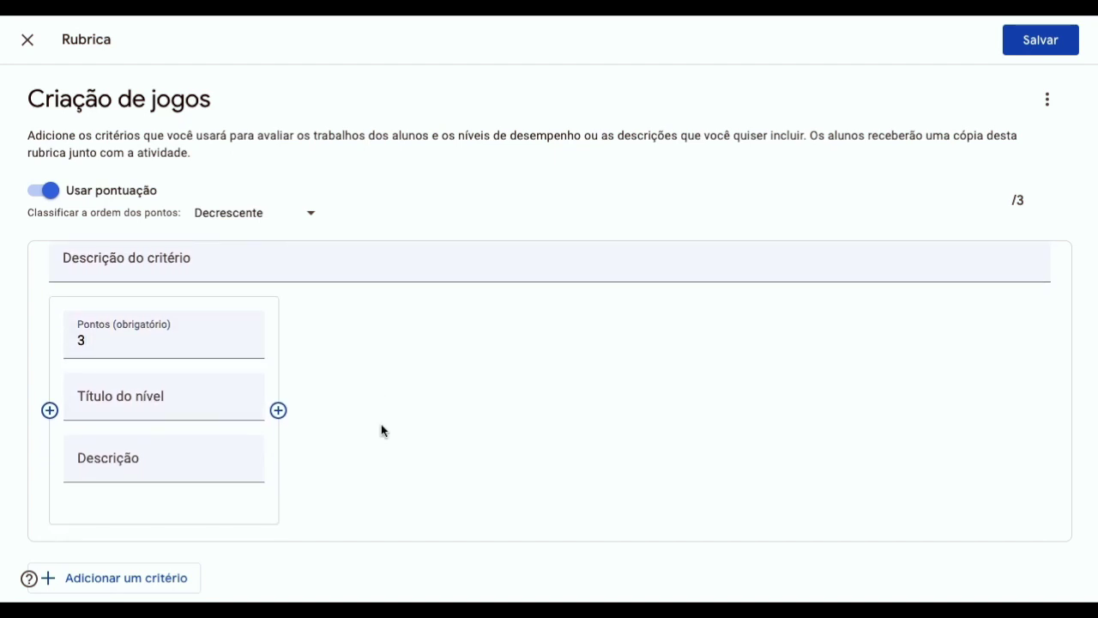
# - Title the 3-point level "Expert" and describe it as "Soube gerenciar o trabalho, possibilitando também a participação dos outros colegas."
pyautogui.click(128, 404)
pyautogui.write('Expert')
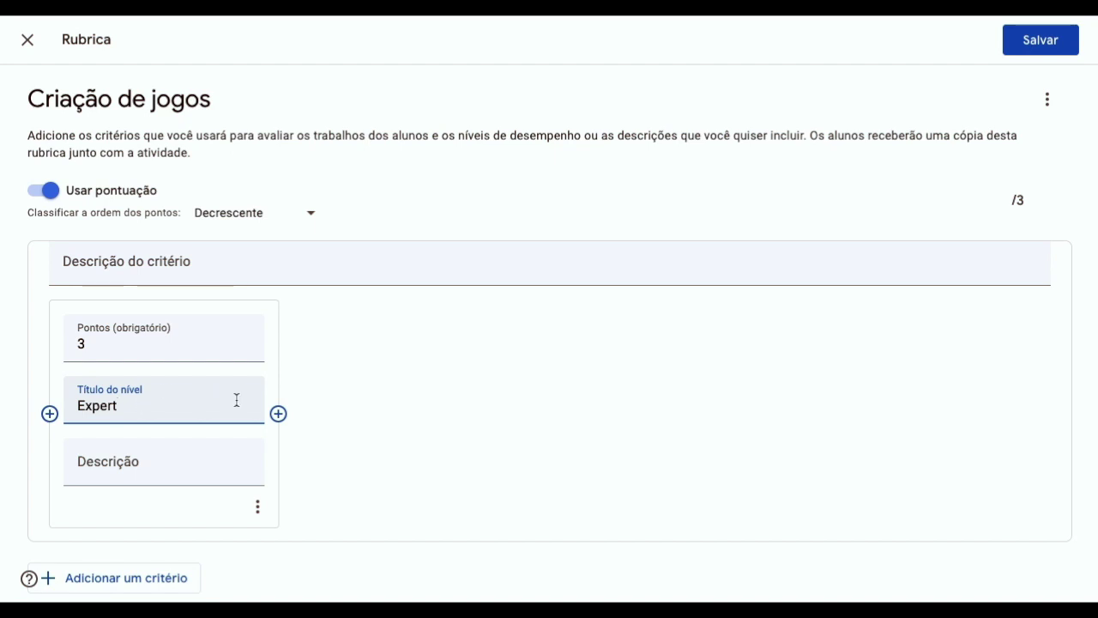
pyautogui.click(115, 472)
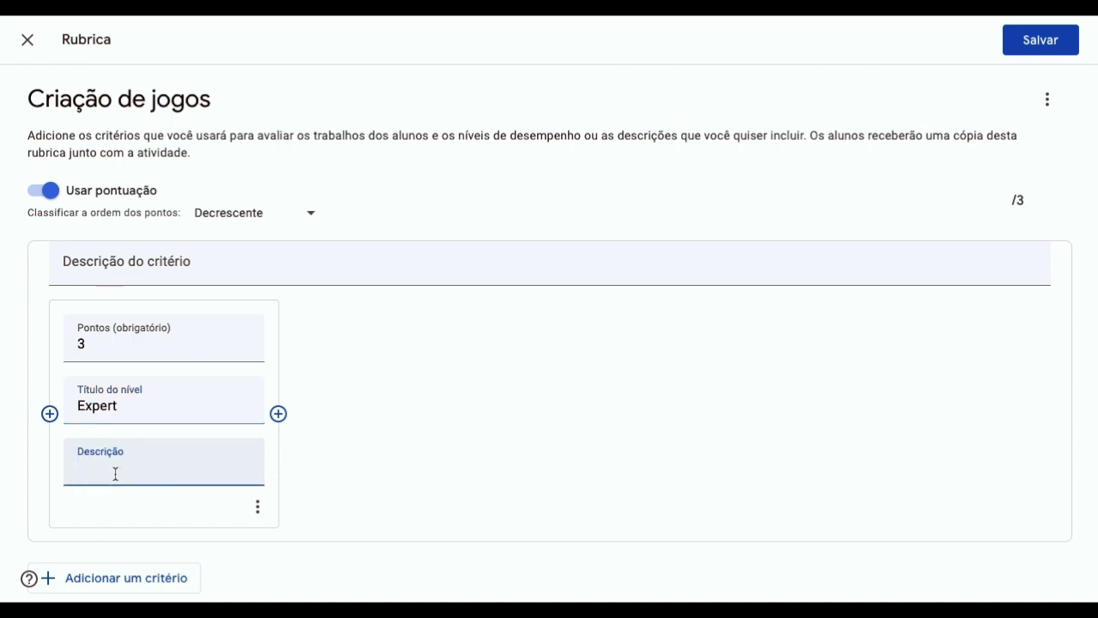
pyautogui.write('Soube gerencia')
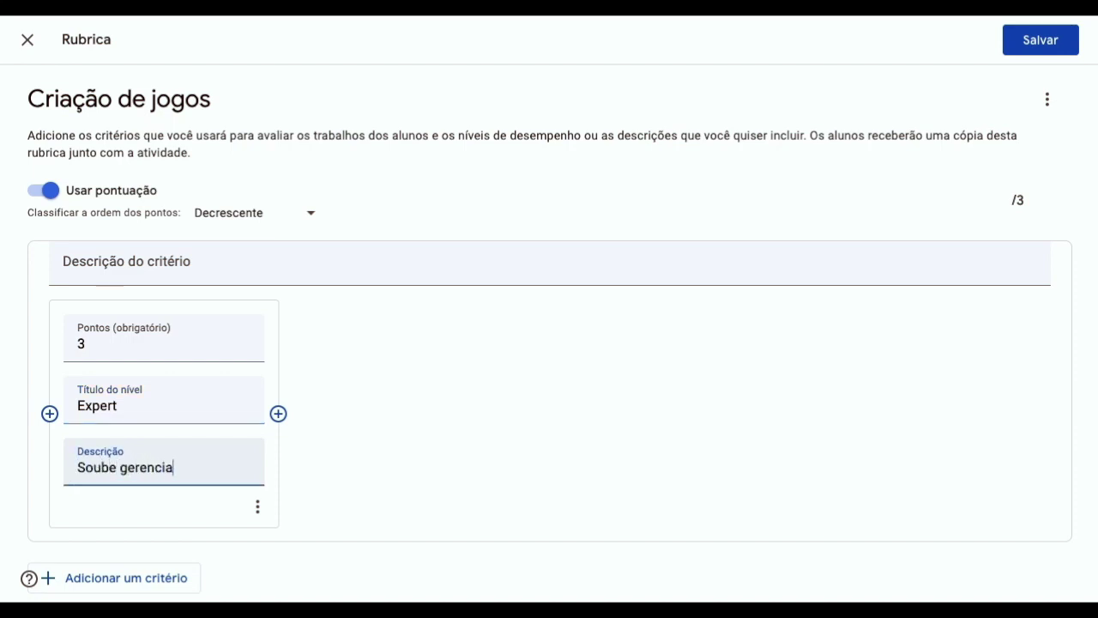
pyautogui.write('r o trabalho ')
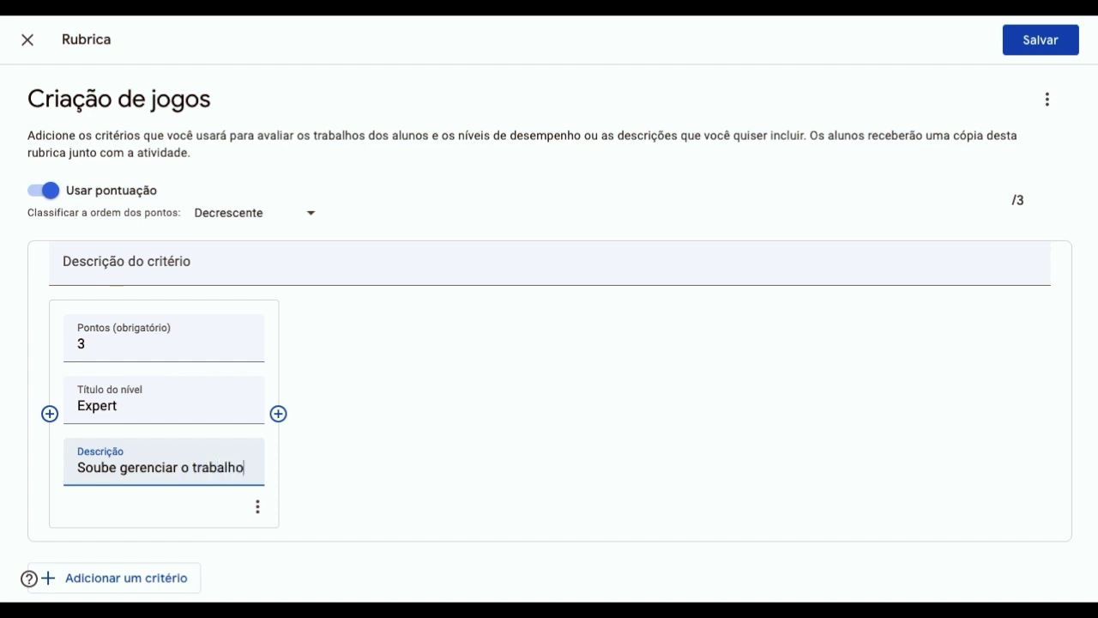
pyautogui.write('se')
pyautogui.press('BackSpace')
pyautogui.press('BackSpace')
pyautogui.press('BackSpace')
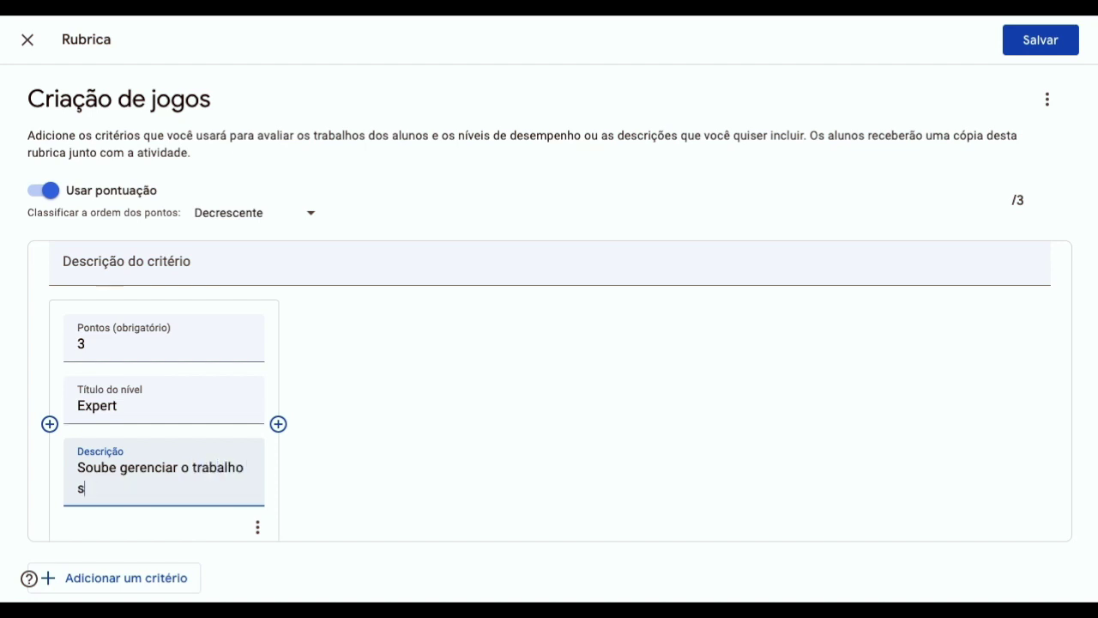
pyautogui.write(', possibi')
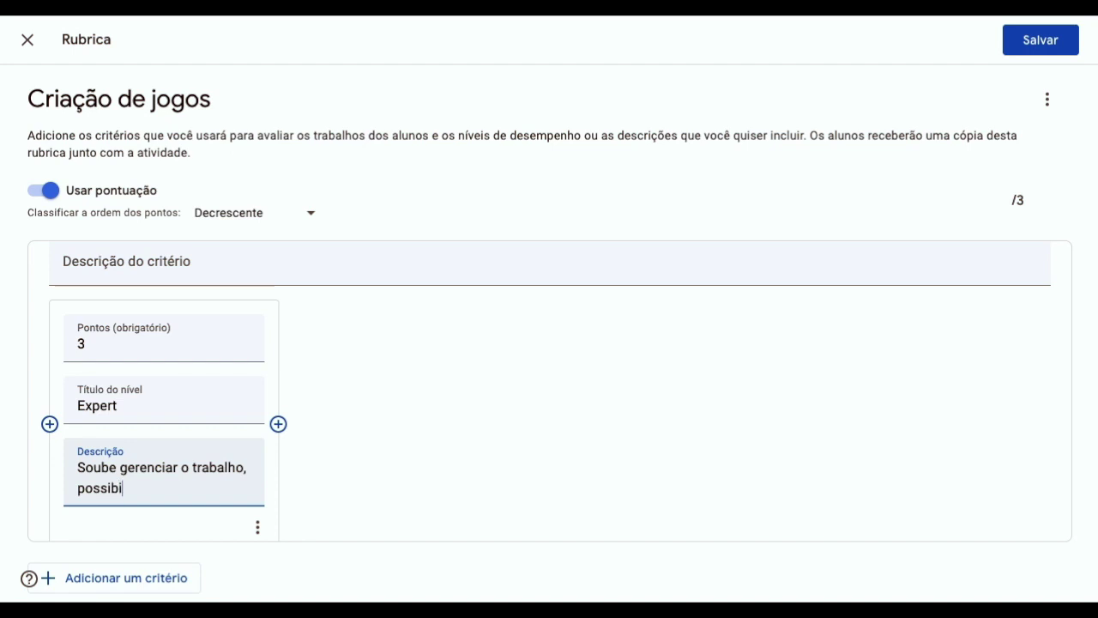
pyautogui.write('litando també')
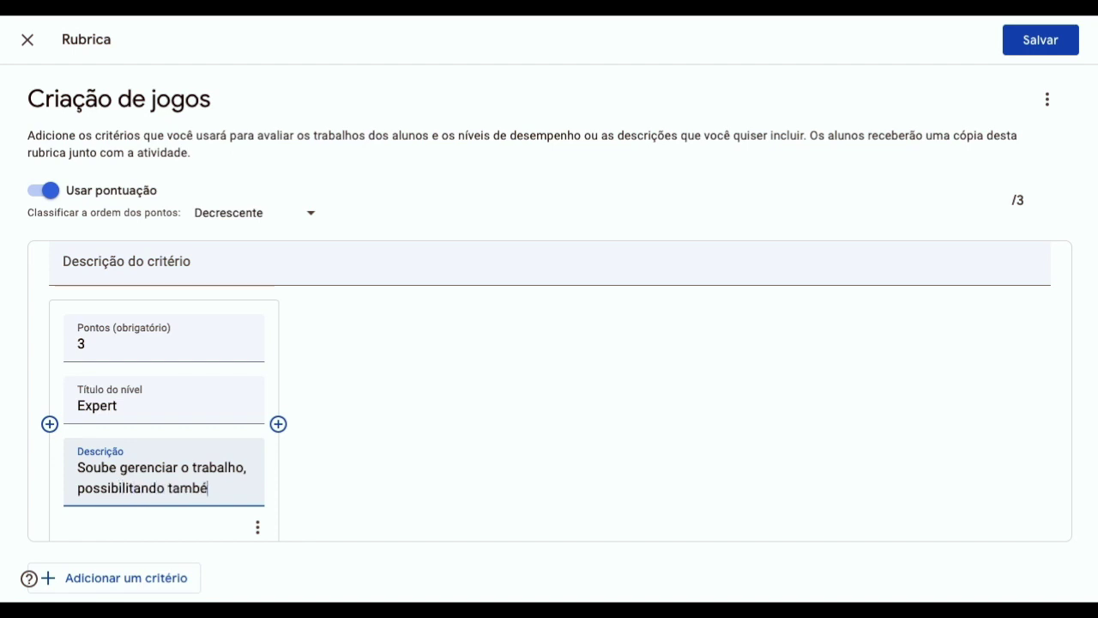
pyautogui.write('m a partidipa')
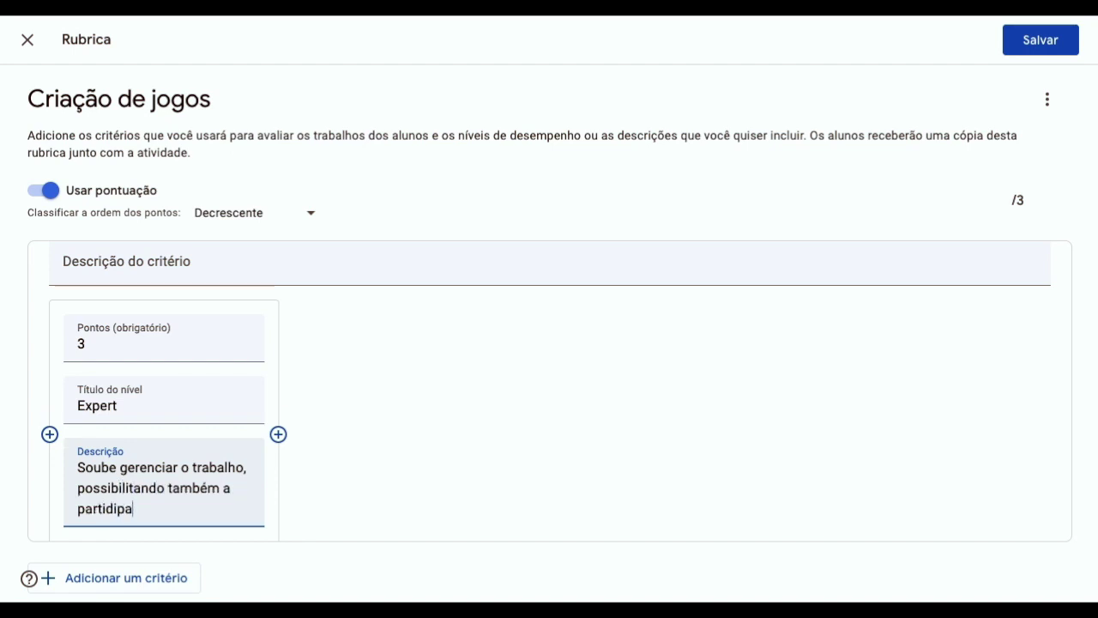
pyautogui.write('ção do')
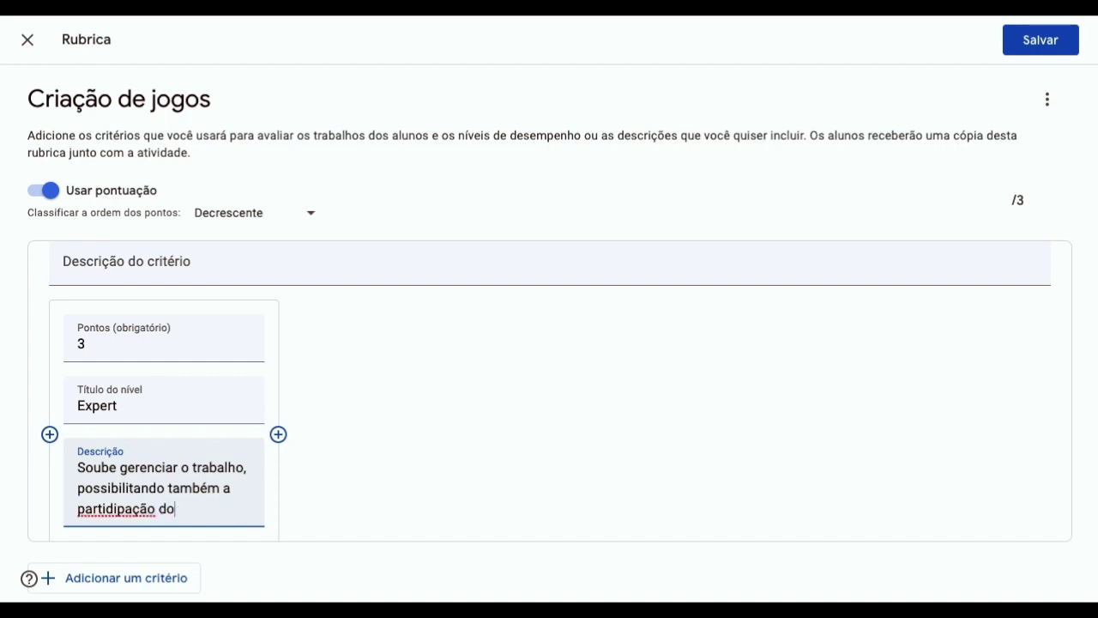
pyautogui.write('s outros colegas.')
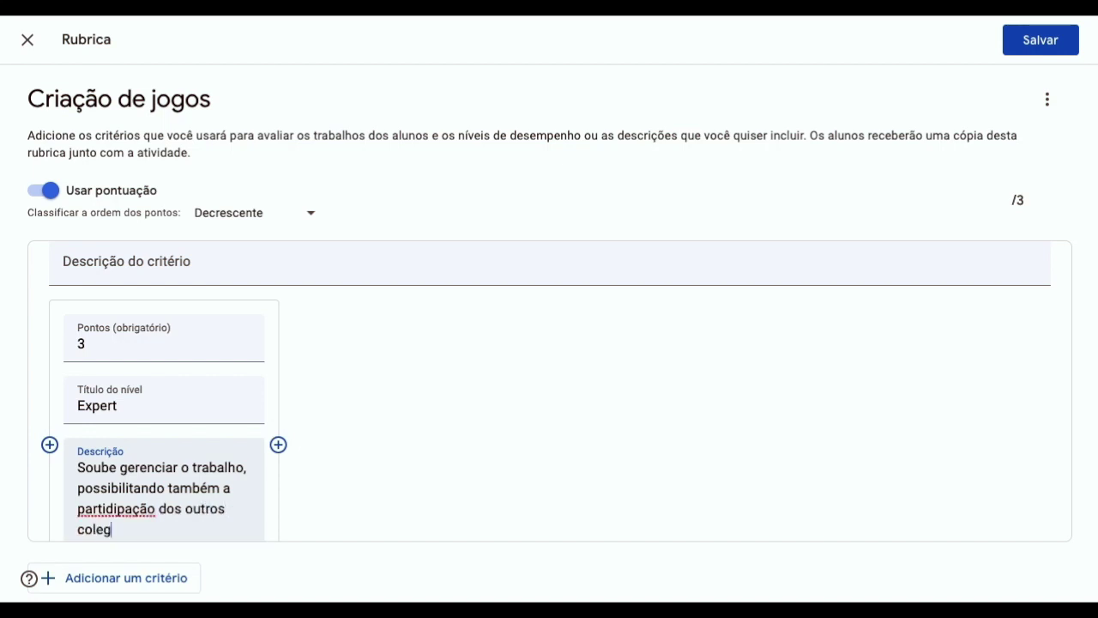
pyautogui.rightClick(96, 509)
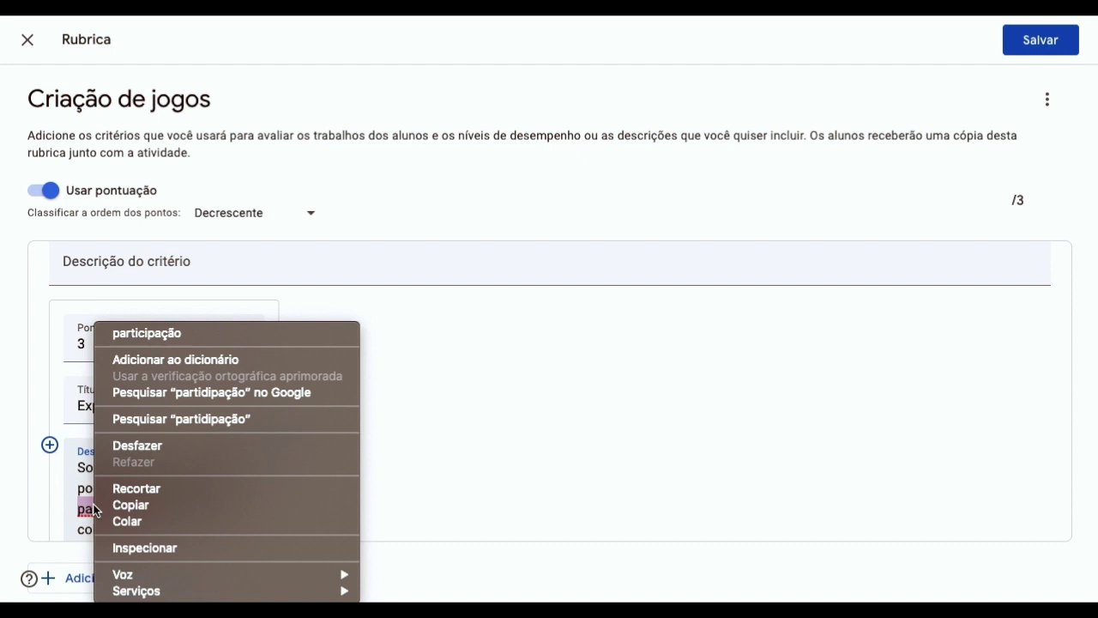
pyautogui.click(179, 331)
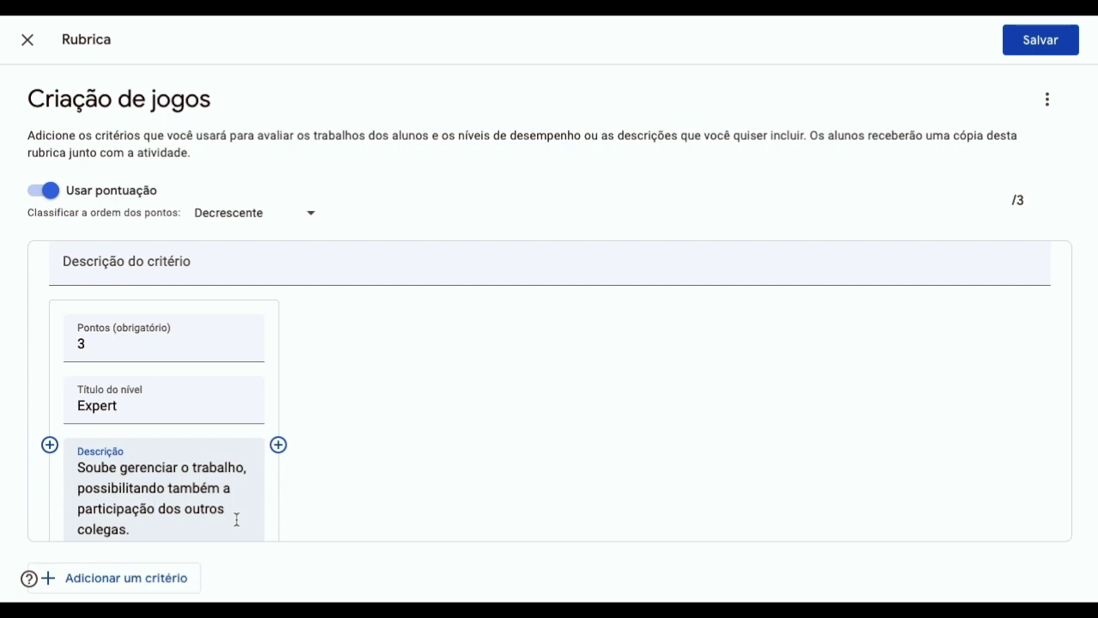
# - Add a second level after "Expert" in the group work criterion, worth 2 points and titled "Médio"
pyautogui.scroll(-1, 237, 519)
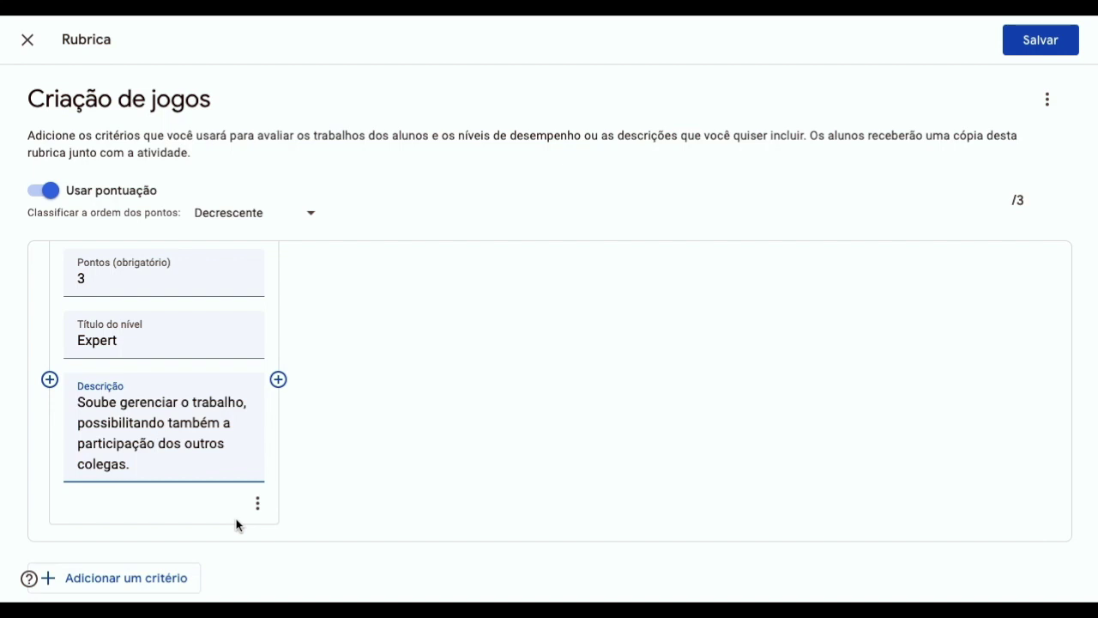
pyautogui.click(167, 470)
pyautogui.scroll(1, 167, 470)
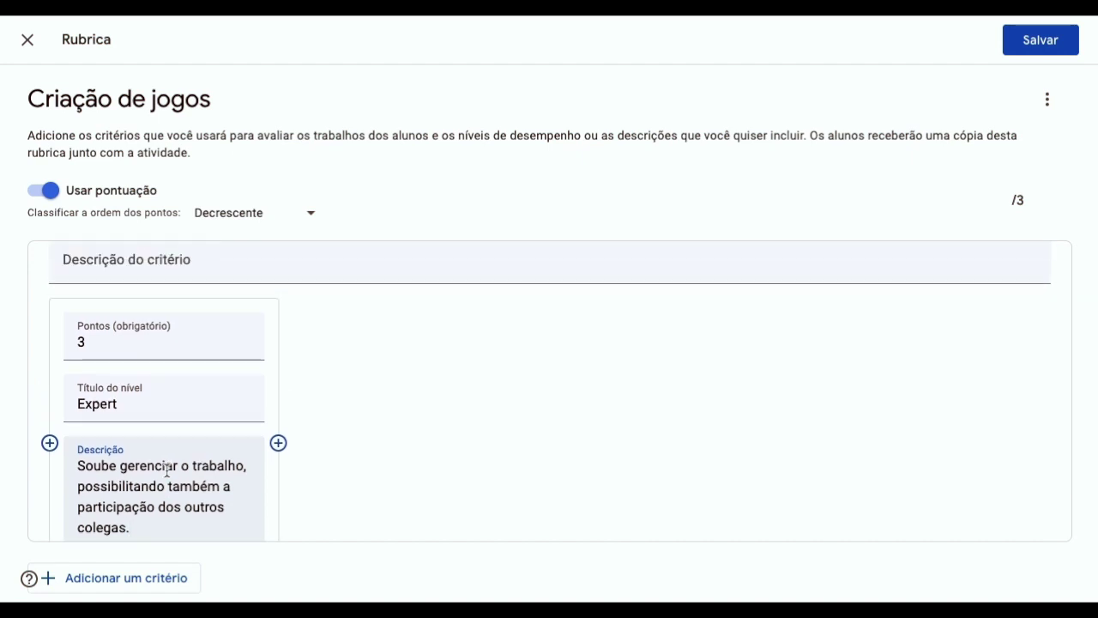
pyautogui.scroll(-1, 168, 471)
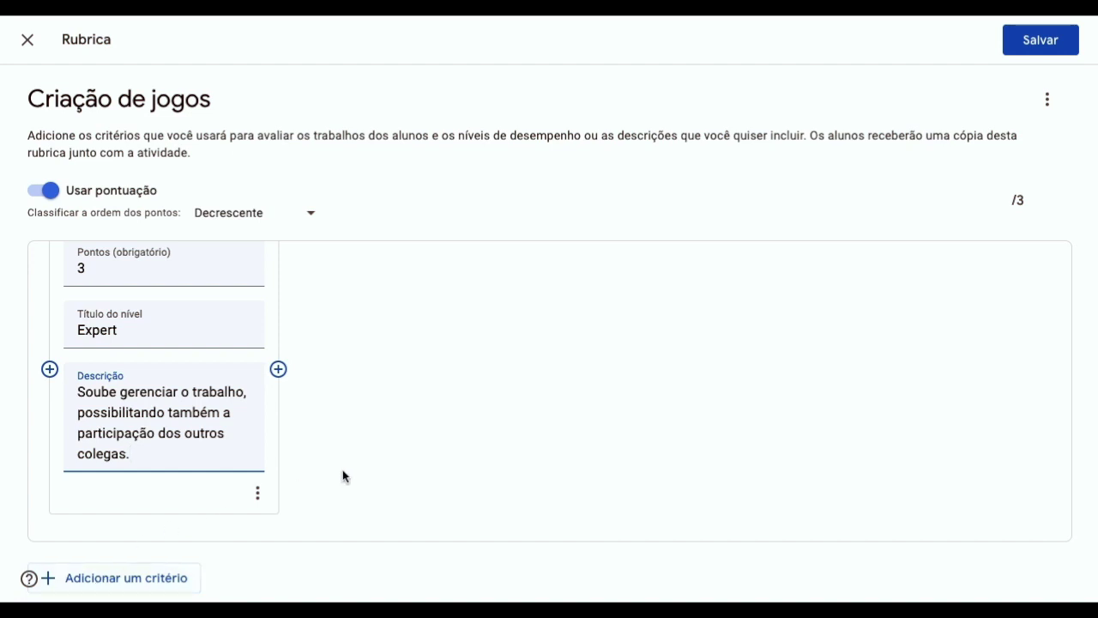
pyautogui.scroll(1, 326, 470)
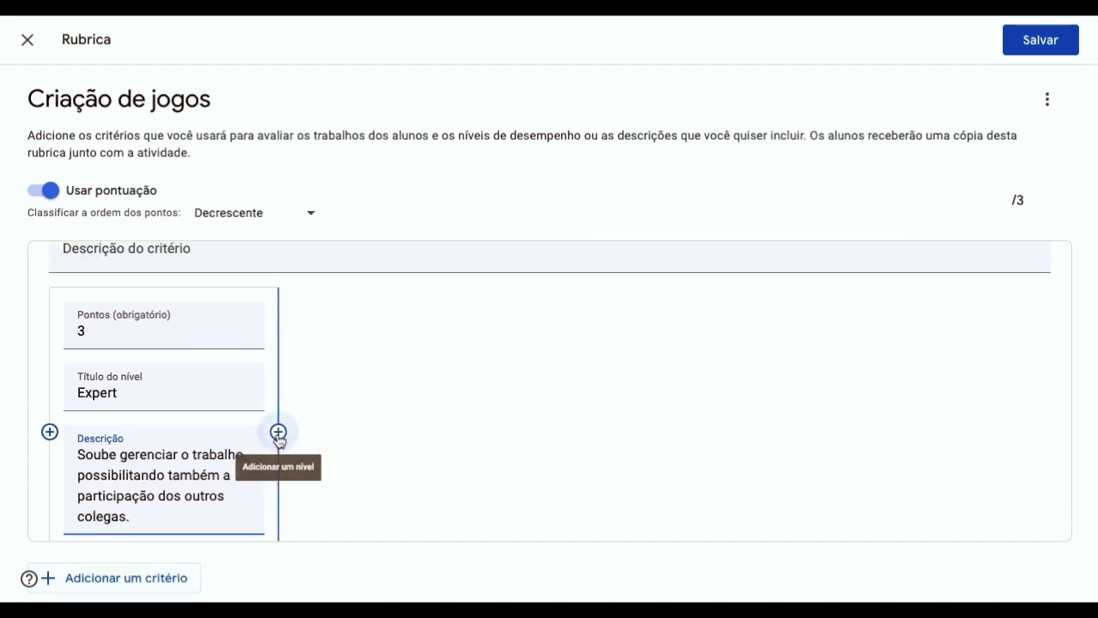
pyautogui.click(278, 433)
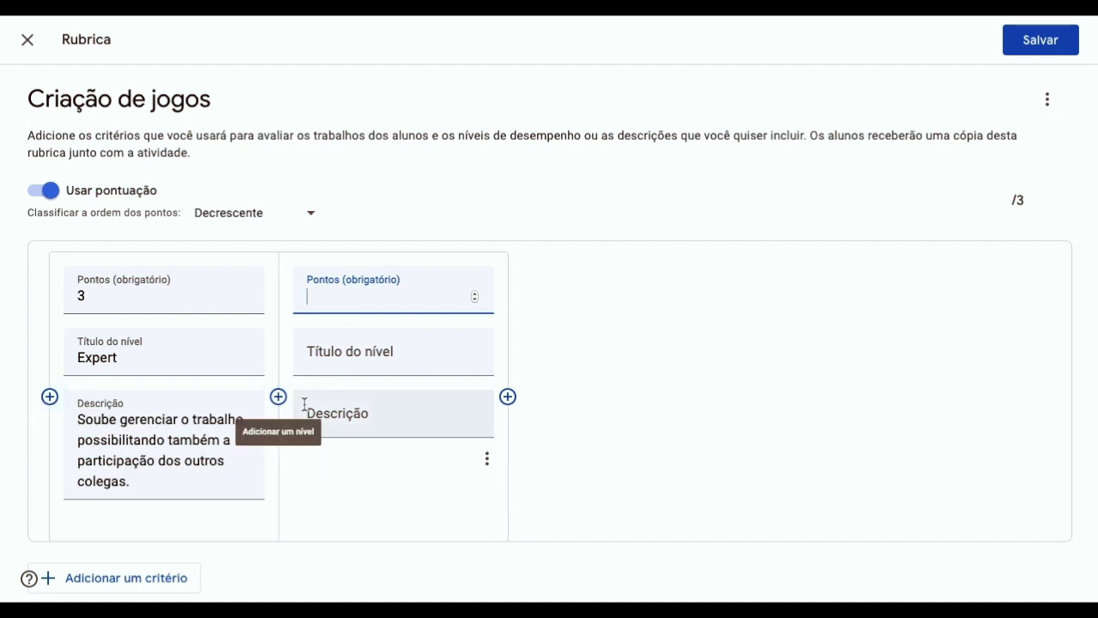
pyautogui.doubleClick(89, 300)
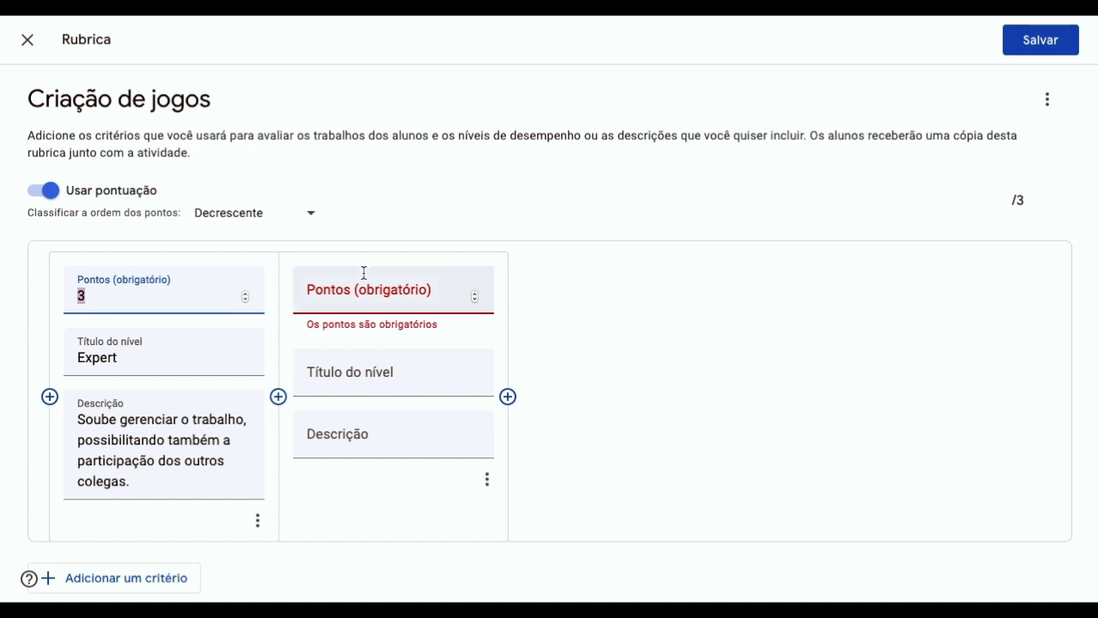
pyautogui.click(340, 302)
pyautogui.write('2')
pyautogui.click(393, 361)
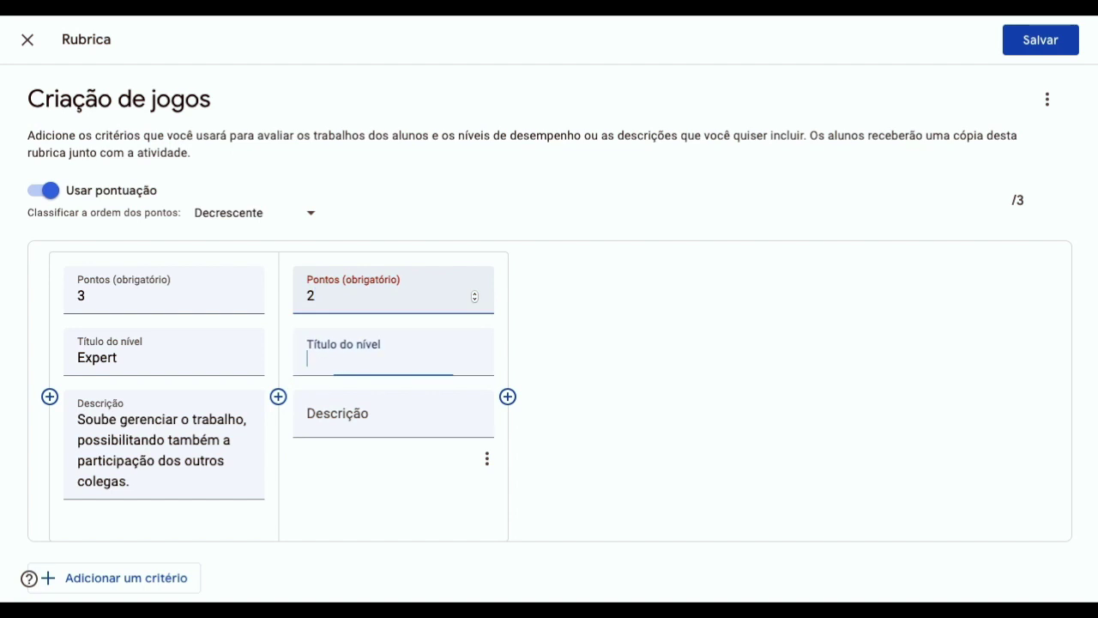
pyautogui.write('Médio')
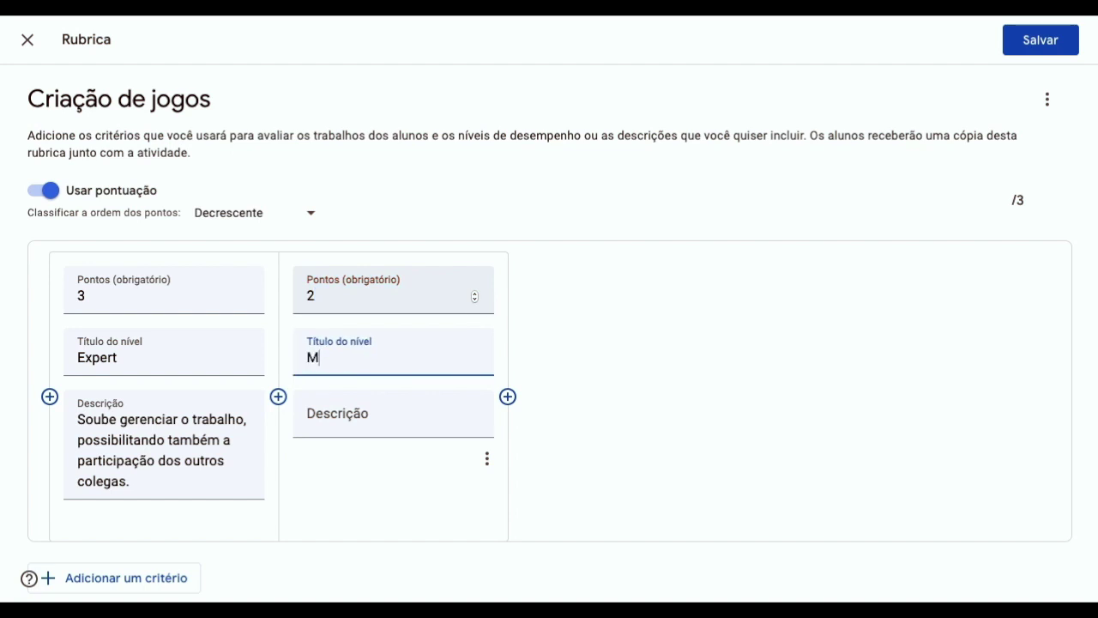
# - Describe the "Médio" level as "Realizou as atividades determinadas pelo grupo"
pyautogui.click(326, 420)
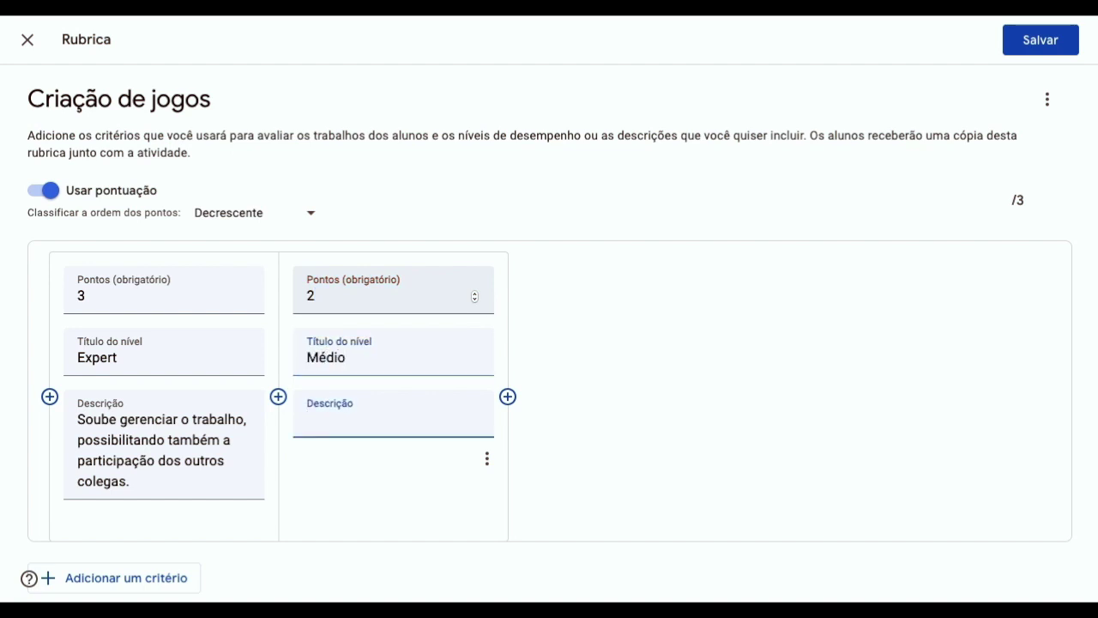
pyautogui.write('Realizou as atividades ')
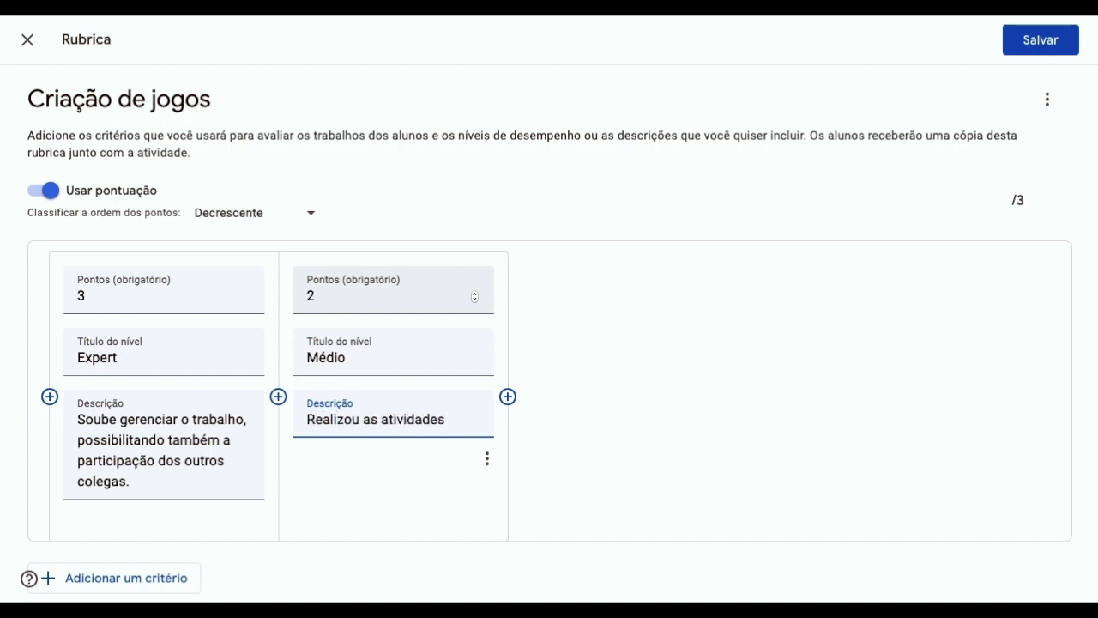
pyautogui.write('determina')
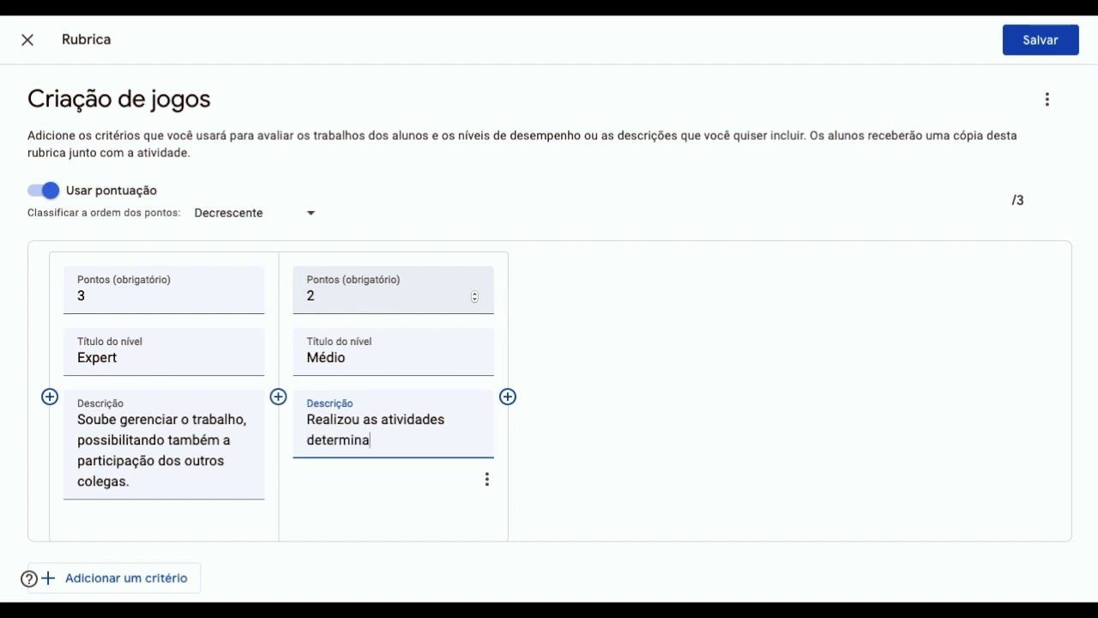
pyautogui.write('das pelo grupo')
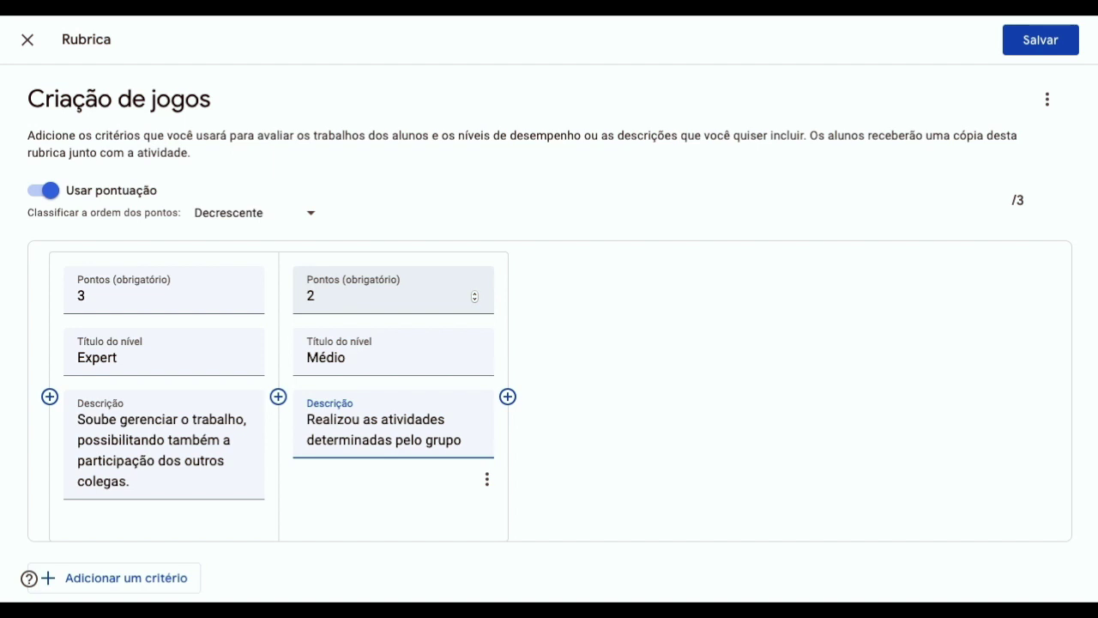
# - Add a third level after "Médio", worth 1 point and titled "Aceitável"
pyautogui.click(508, 397)
pyautogui.write('1')
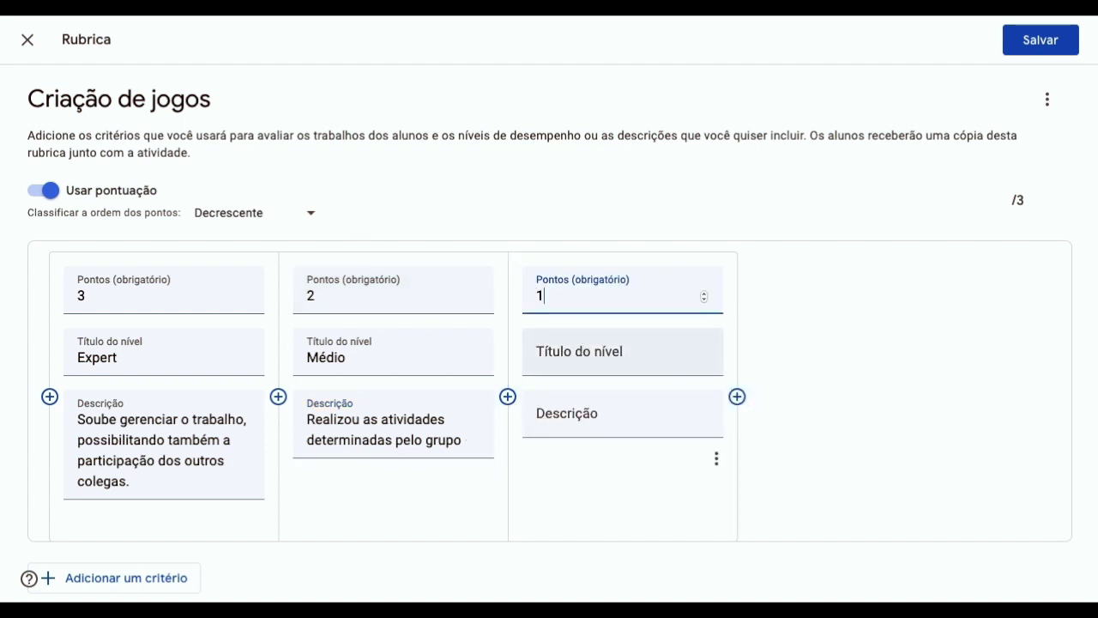
pyautogui.click(623, 359)
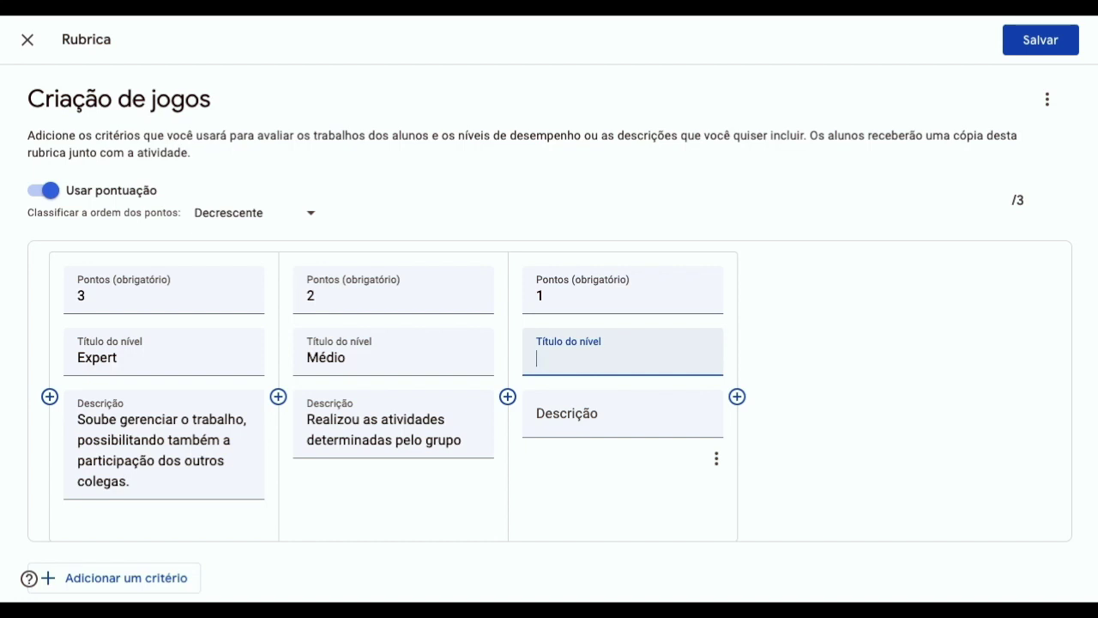
pyautogui.write('Aceitável')
# - Describe the "Aceitável" level as "Contribuiu com o grupo de forma tímida"
pyautogui.click(622, 419)
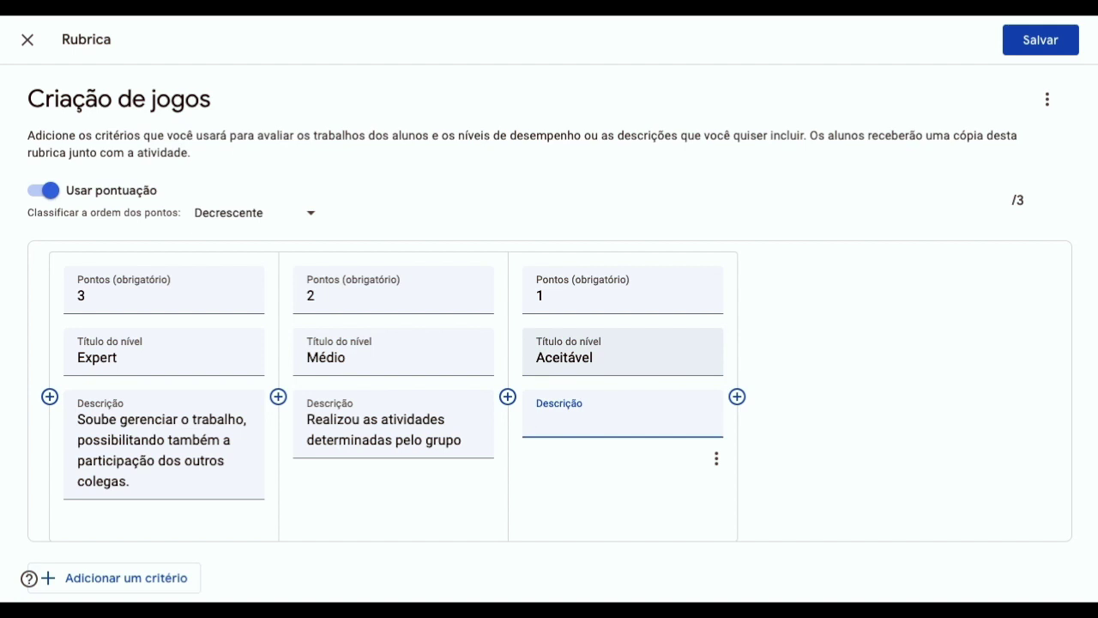
pyautogui.write('Contribuiu com o gr')
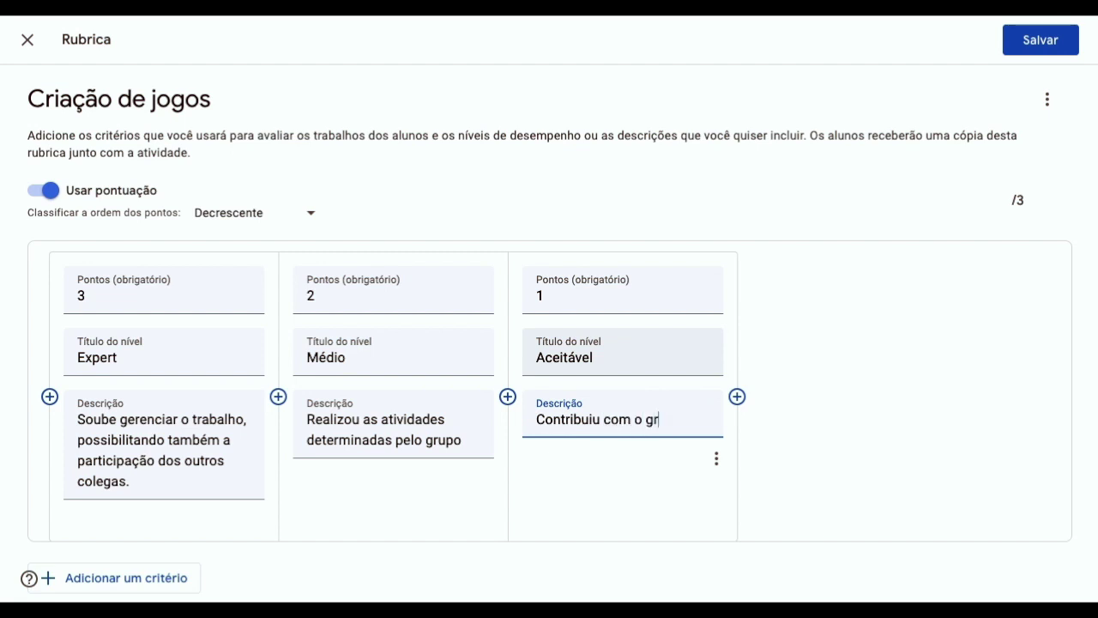
pyautogui.write('upo de forma')
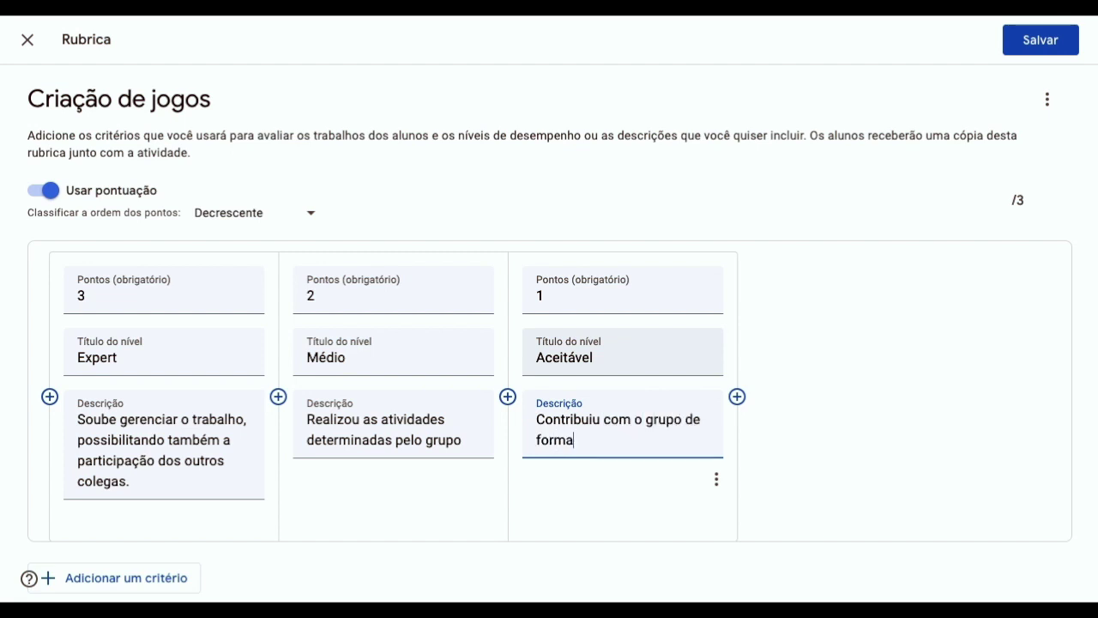
pyautogui.write(' tímida')
pyautogui.click(824, 455)
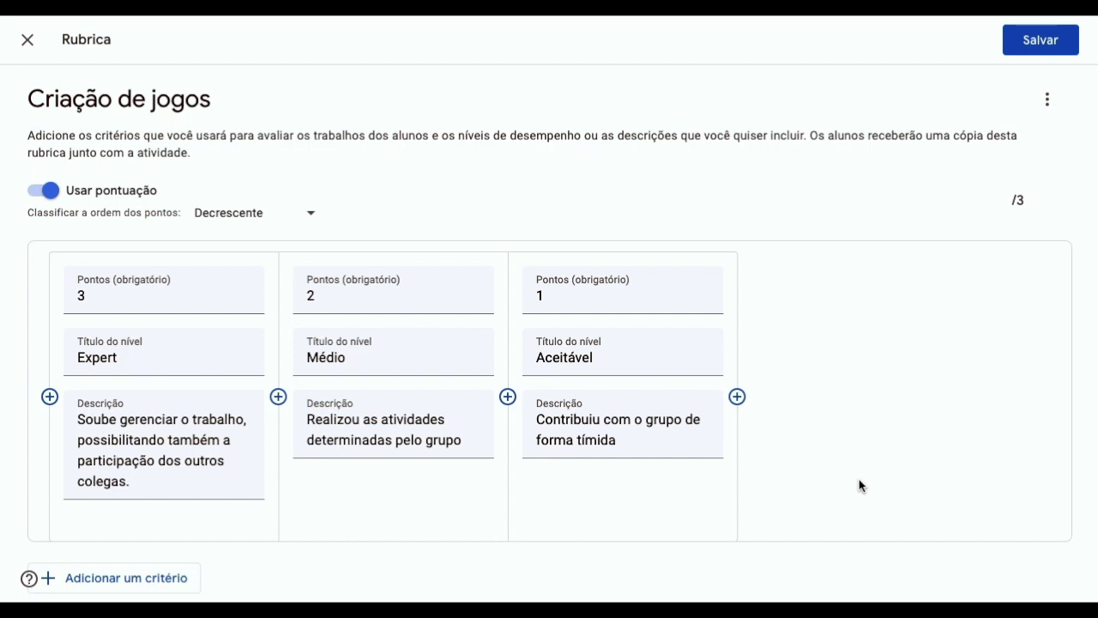
# - Add a second criterion to the rubric and give it three additional blank levels after its first one
pyautogui.scroll(-2, 859, 478)
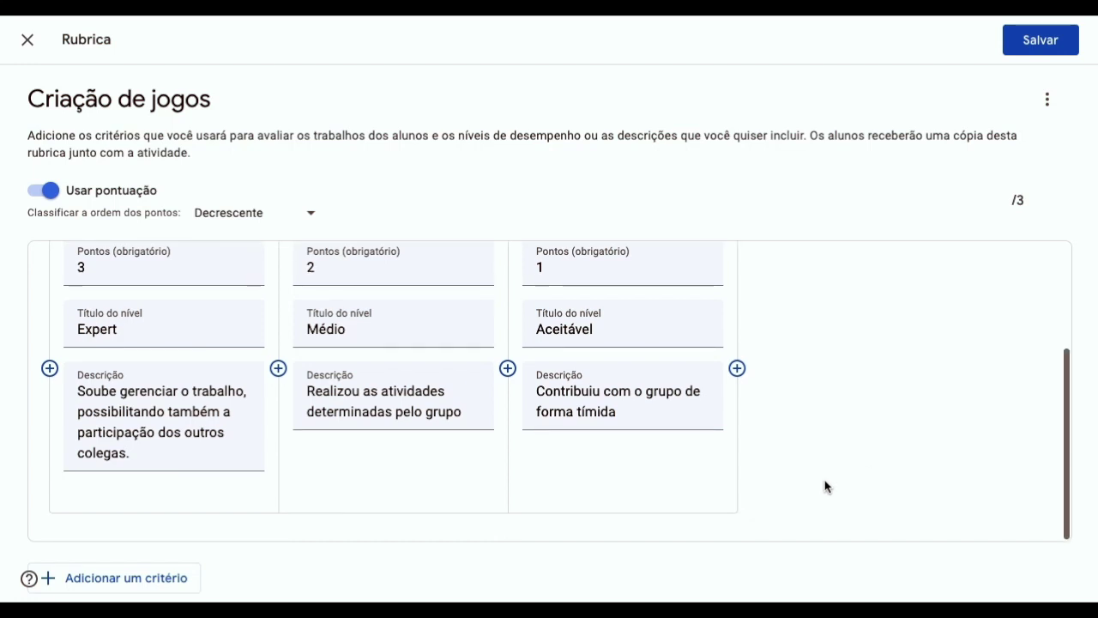
pyautogui.click(120, 589)
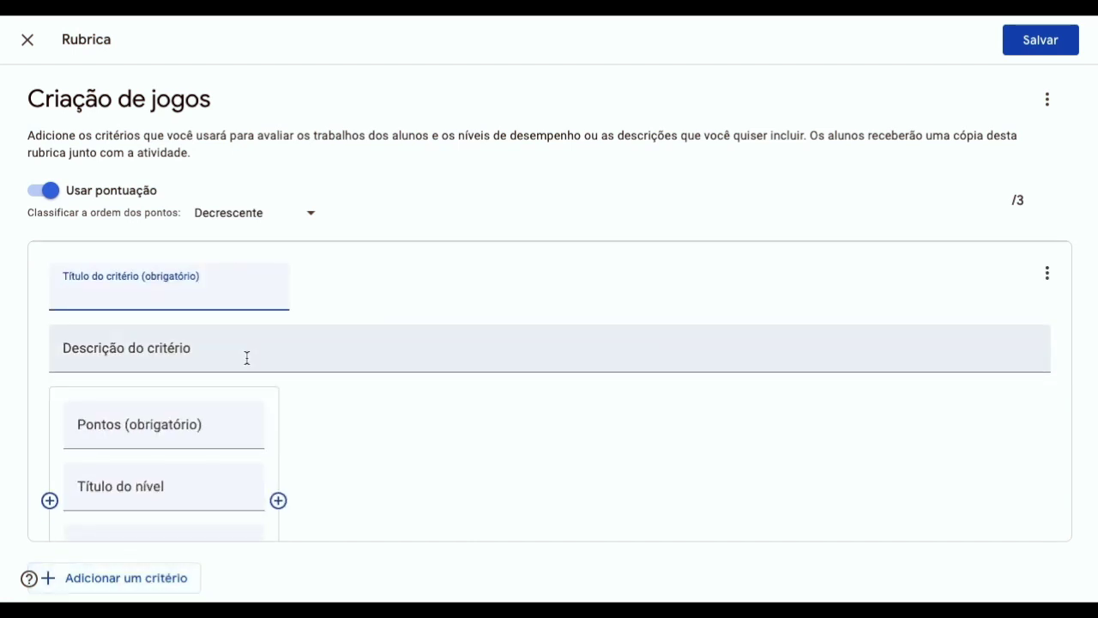
pyautogui.scroll(-1, 412, 436)
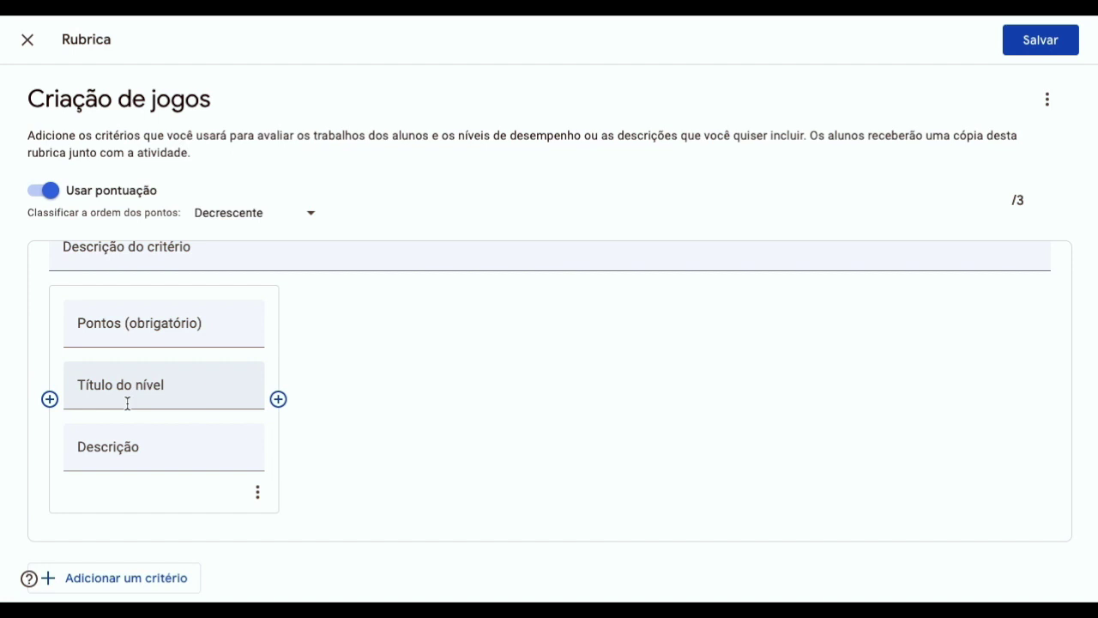
pyautogui.click(278, 399)
pyautogui.click(278, 408)
pyautogui.click(278, 408)
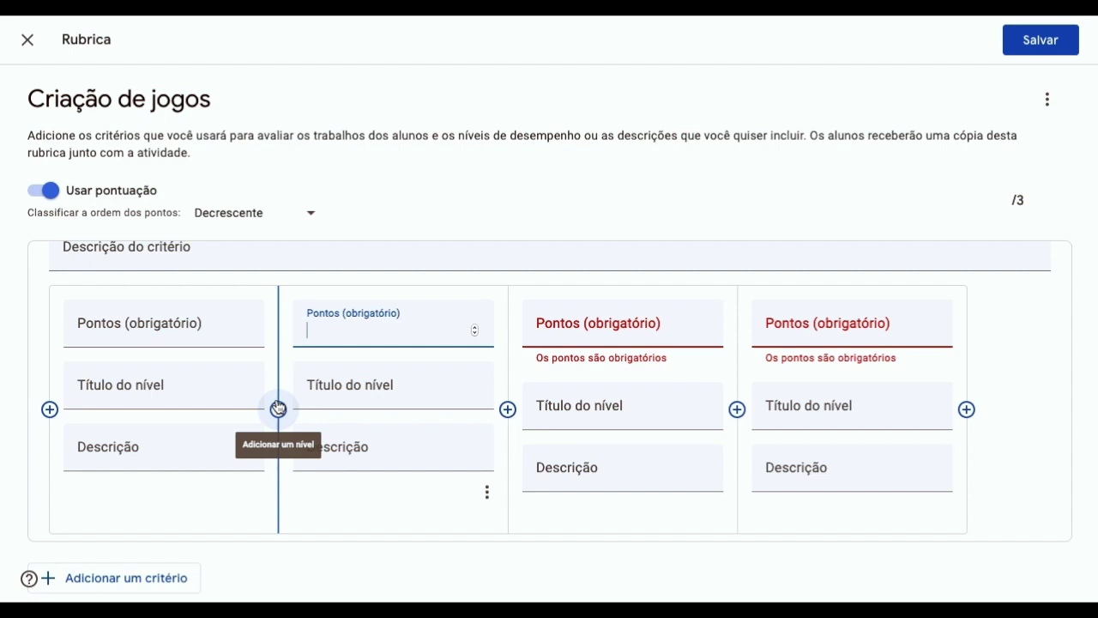
pyautogui.scroll(3, 278, 408)
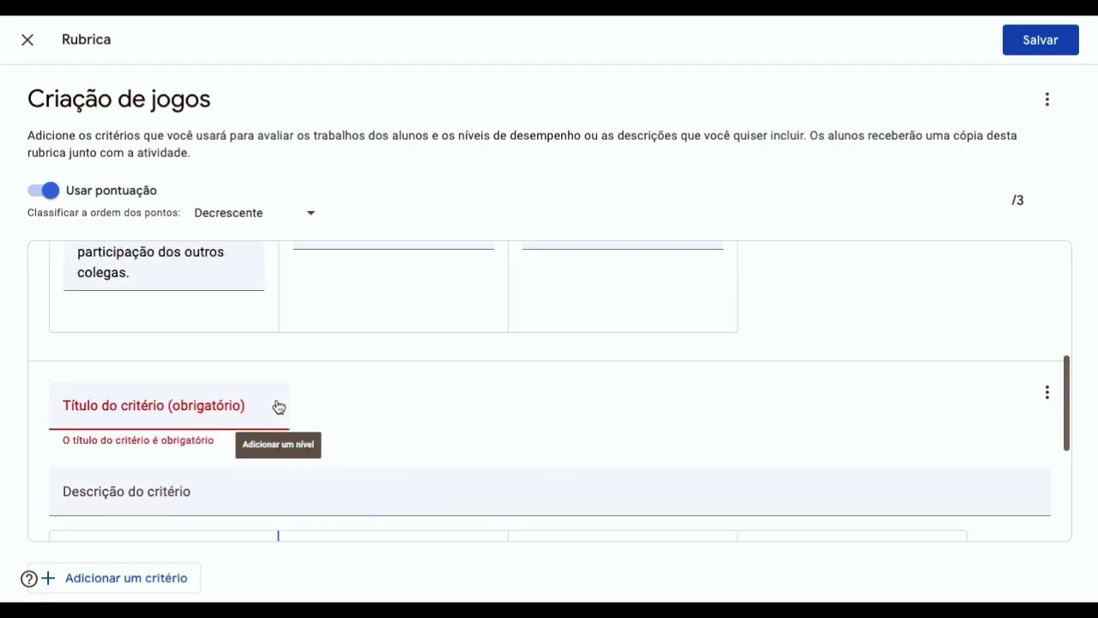
# - Start disabling the rubric's scoring, cancel that, and sort the levels by points in ascending order (Crescente)
pyautogui.click(35, 200)
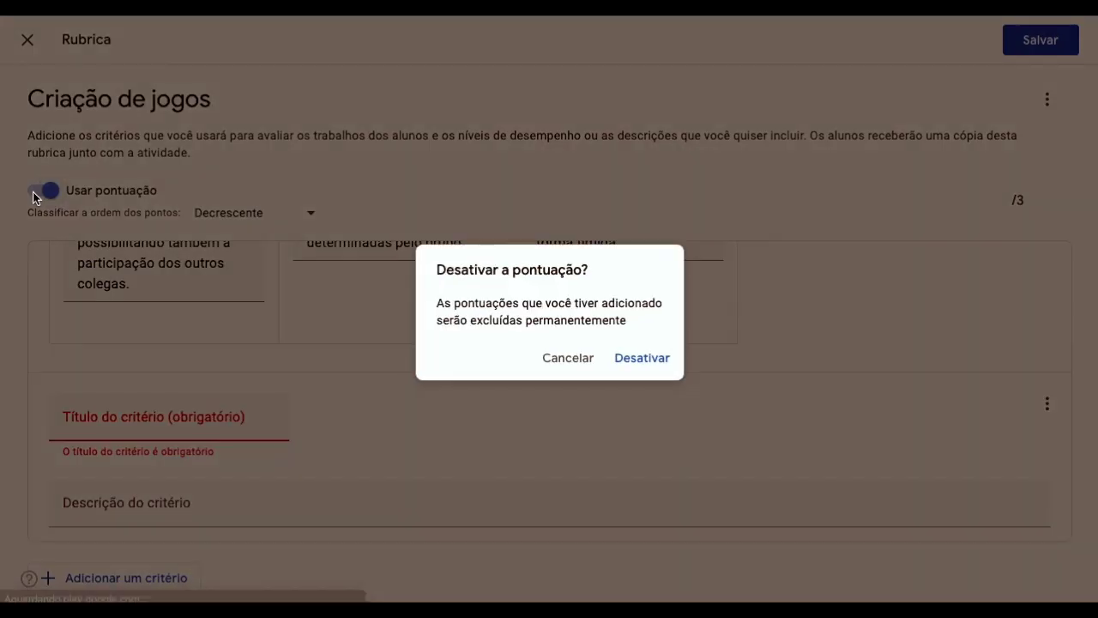
pyautogui.click(564, 361)
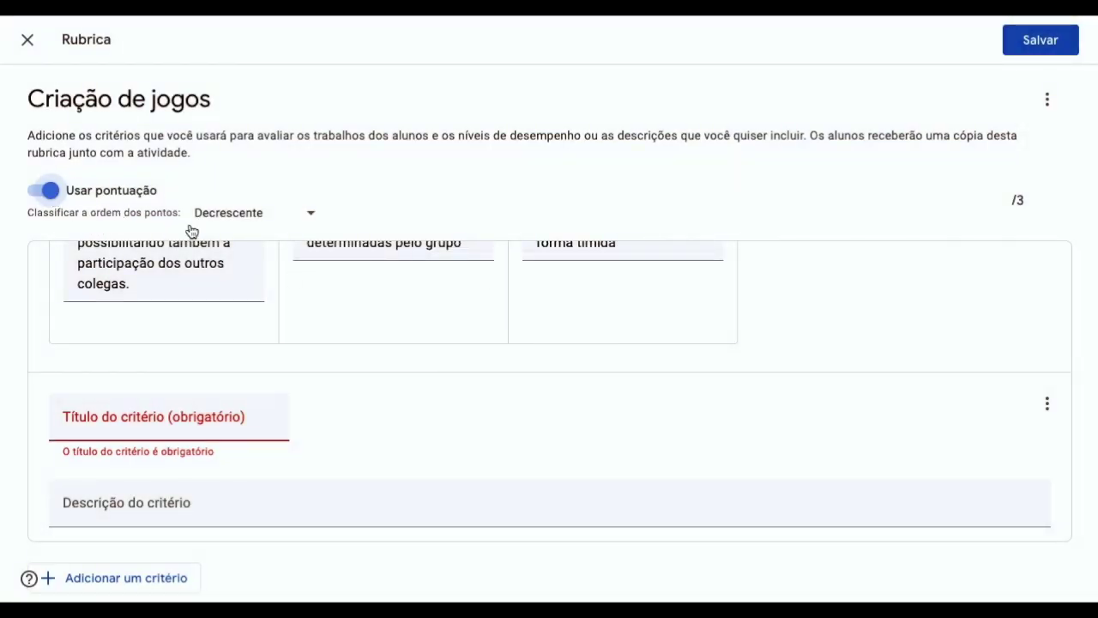
pyautogui.click(310, 219)
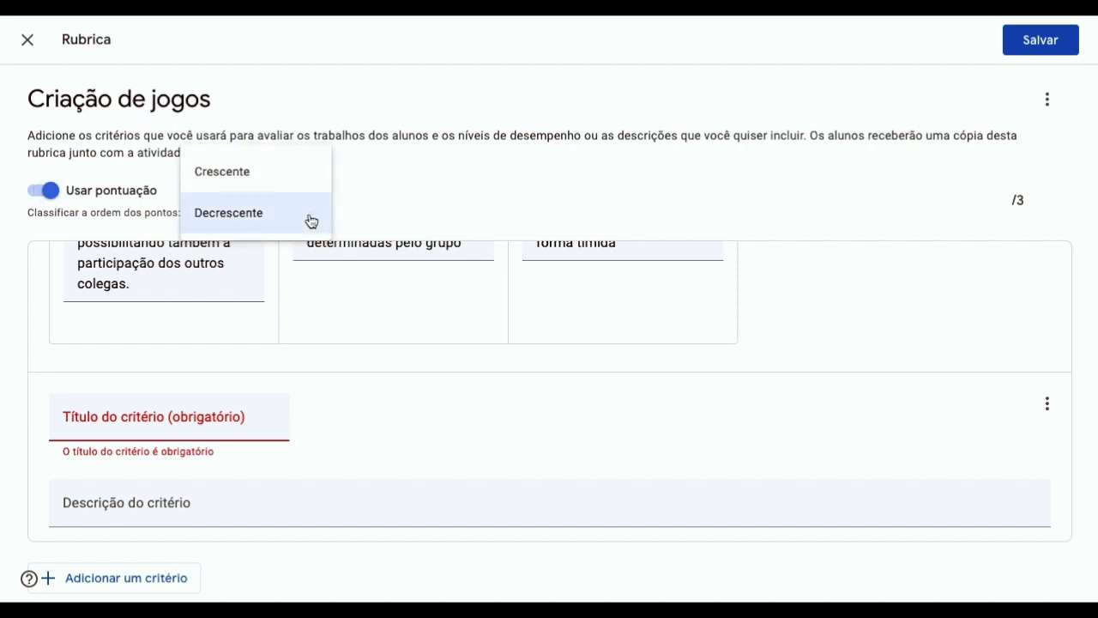
pyautogui.click(297, 175)
pyautogui.scroll(3, 446, 375)
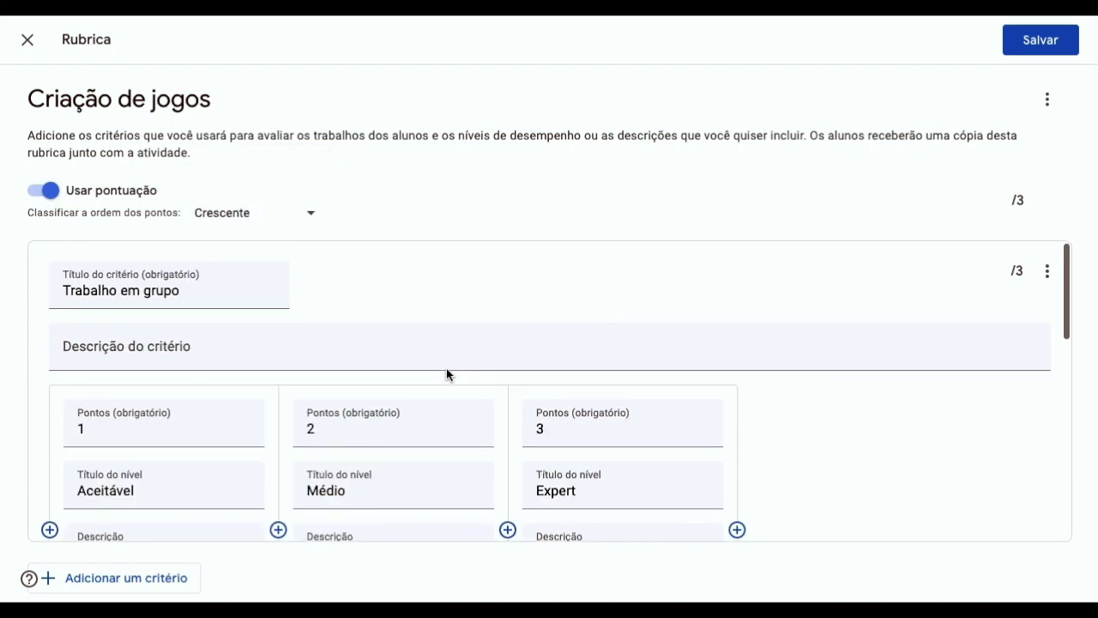
pyautogui.scroll(-1, 449, 375)
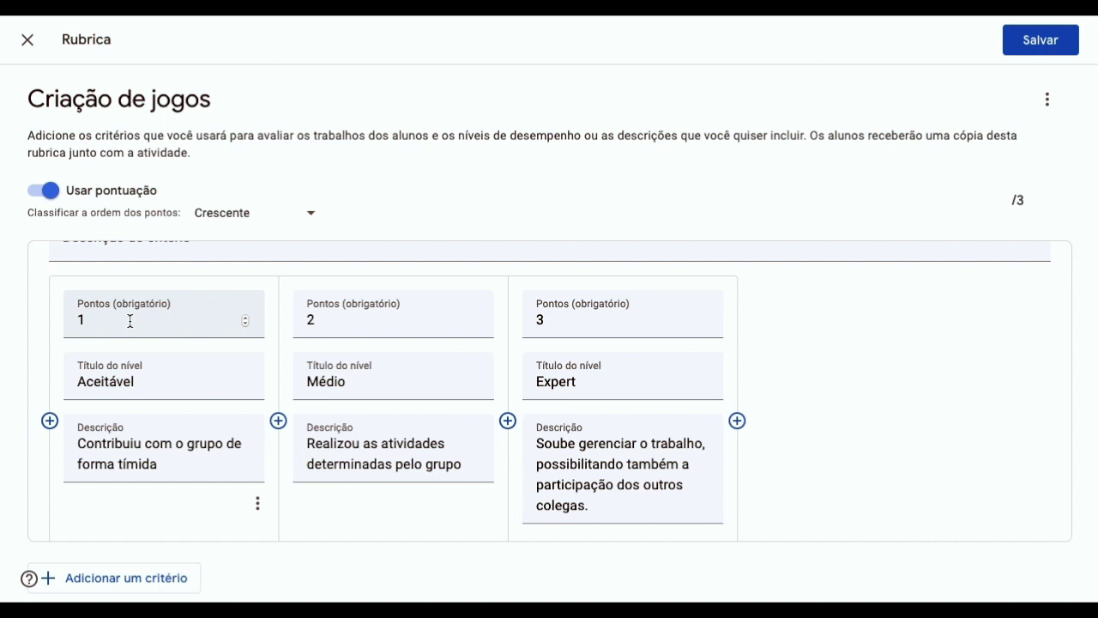
# - Set the rubric's points order back to Decrescente and review the levels of the criterion "Trabalho em grupo"
pyautogui.click(310, 214)
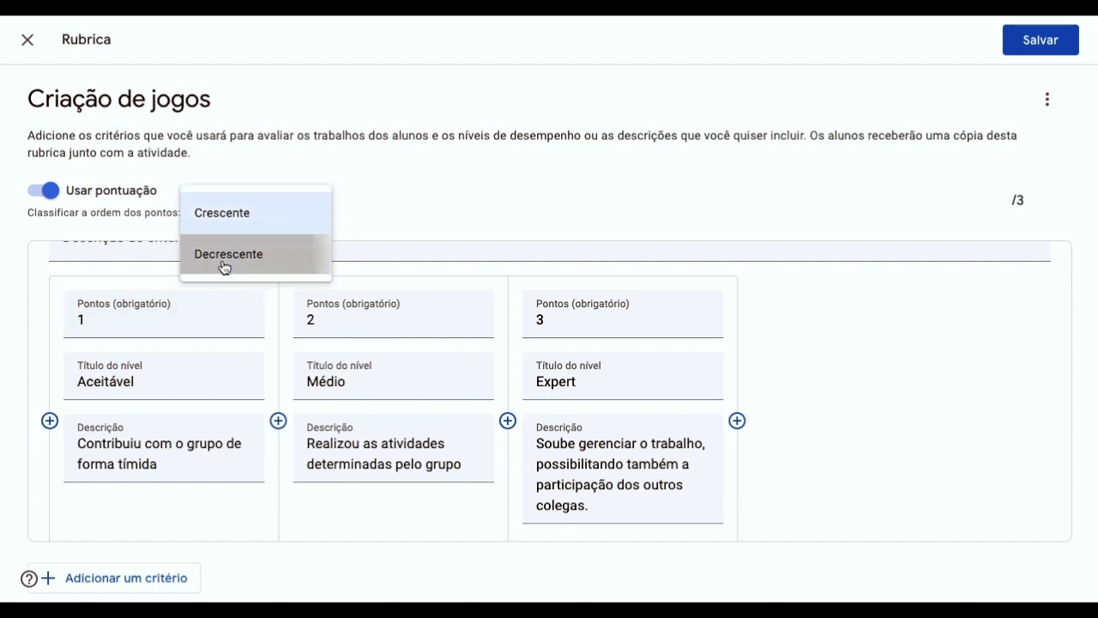
pyautogui.click(224, 262)
pyautogui.scroll(-2, 816, 479)
pyautogui.scroll(4, 816, 479)
pyautogui.scroll(-2, 817, 479)
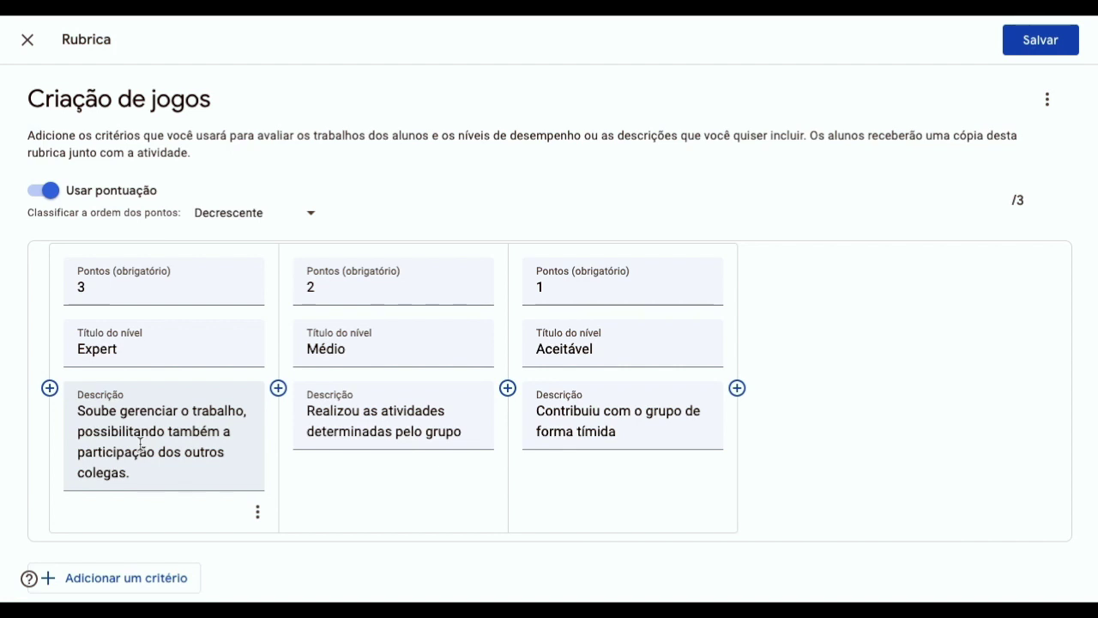
pyautogui.scroll(-3, 850, 435)
pyautogui.scroll(5, 850, 435)
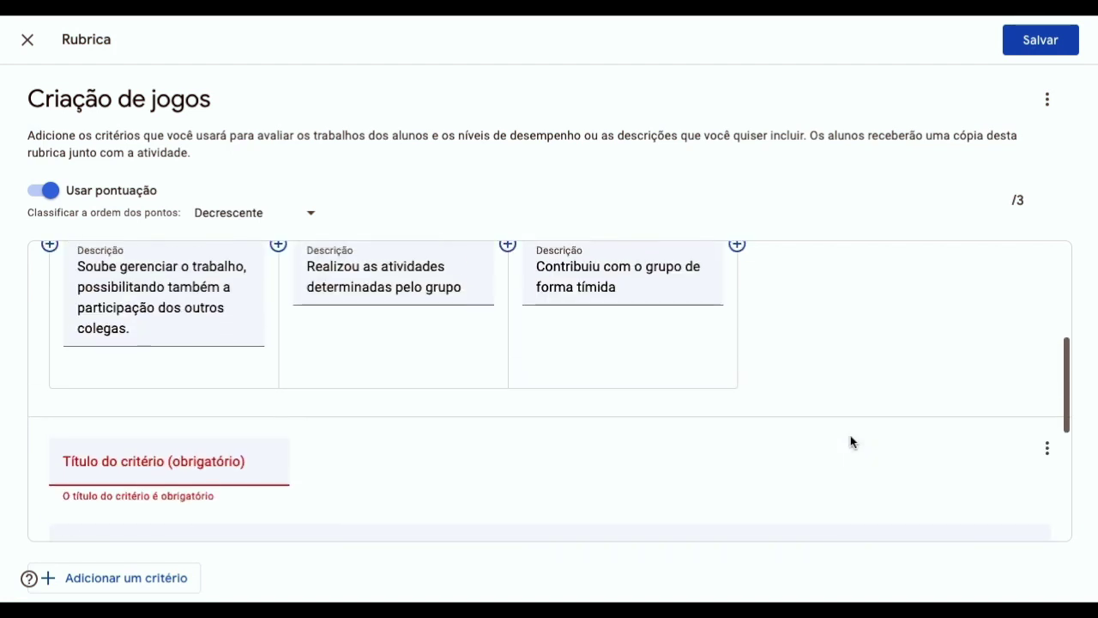
# - Delete the blank second criterion from the rubric and save the rubric
pyautogui.click(1033, 41)
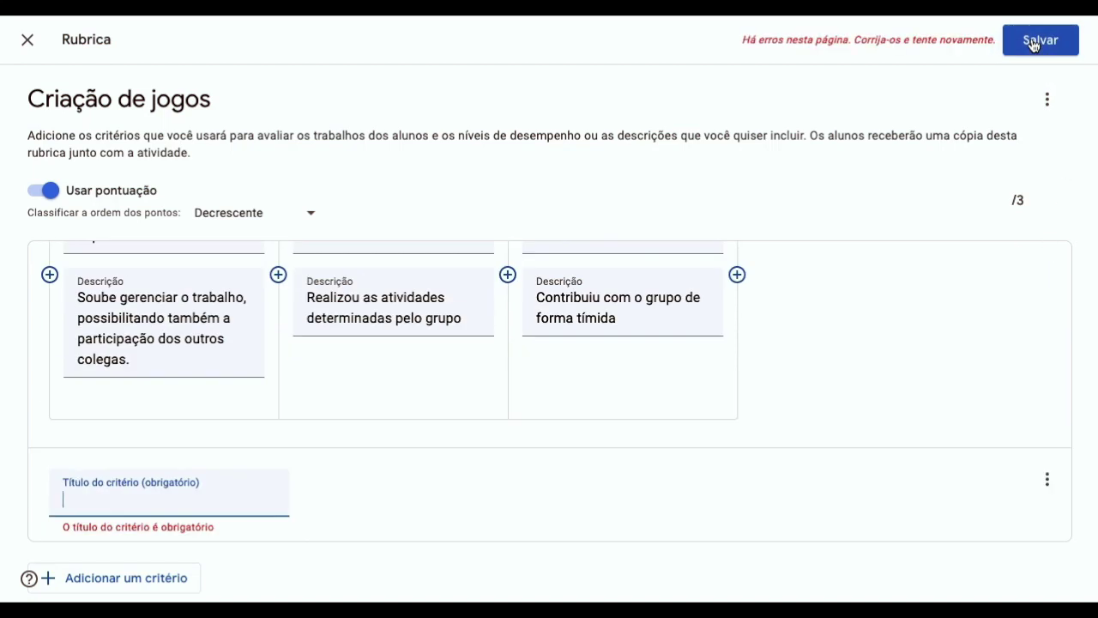
pyautogui.scroll(-3, 626, 514)
pyautogui.scroll(2, 626, 514)
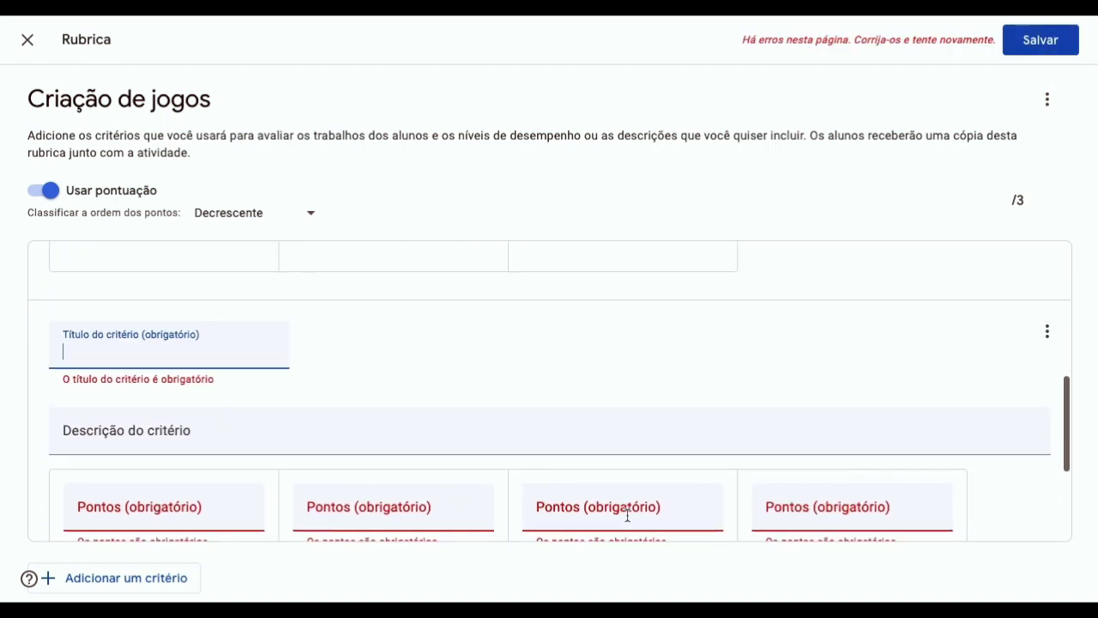
pyautogui.click(1049, 332)
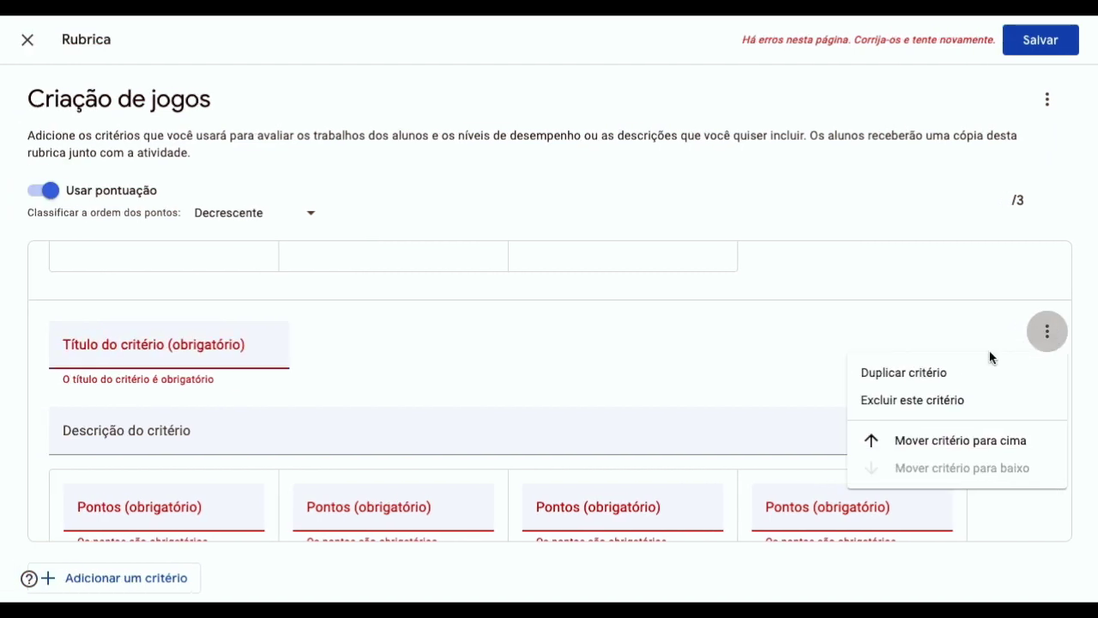
pyautogui.click(922, 401)
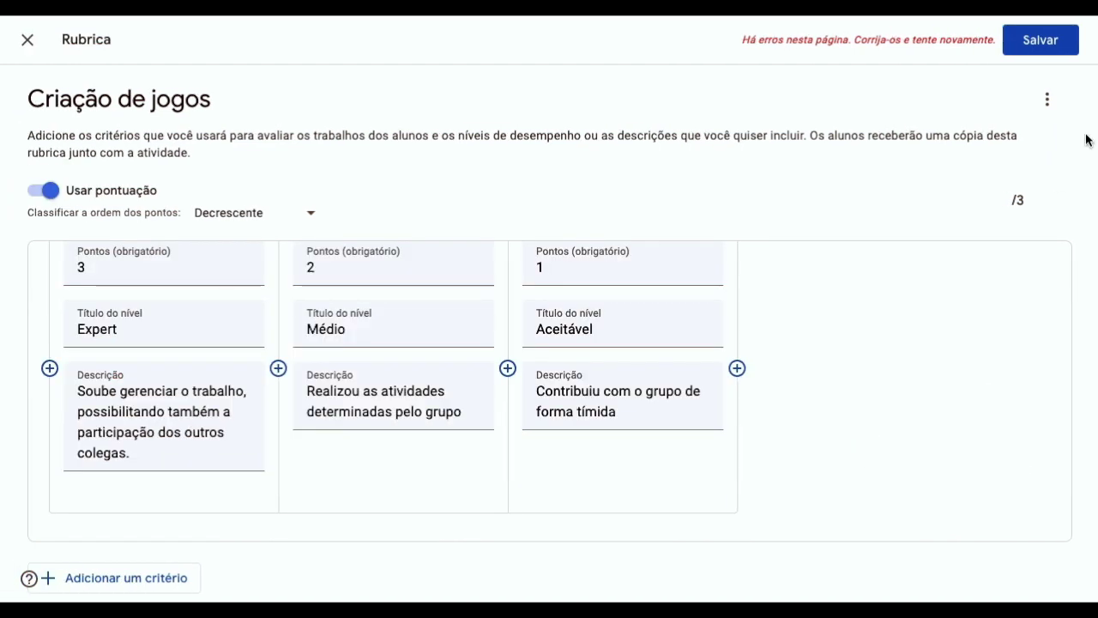
pyautogui.click(1039, 39)
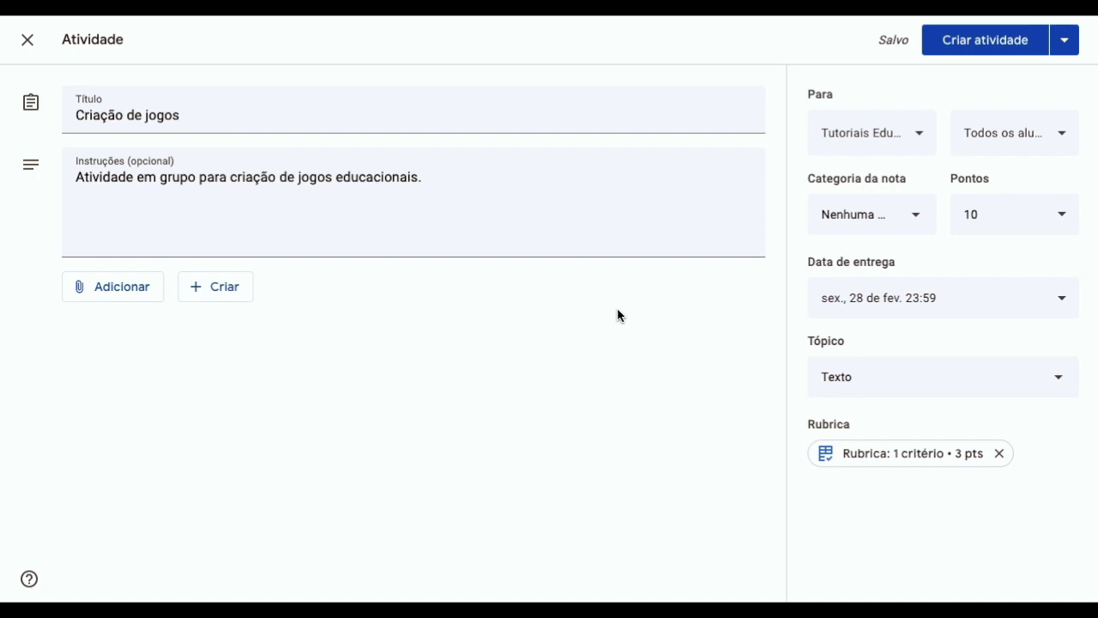
# - View the saved rubric attached to the assignment, check which actions it offers, and return to the assignment
pyautogui.click(901, 460)
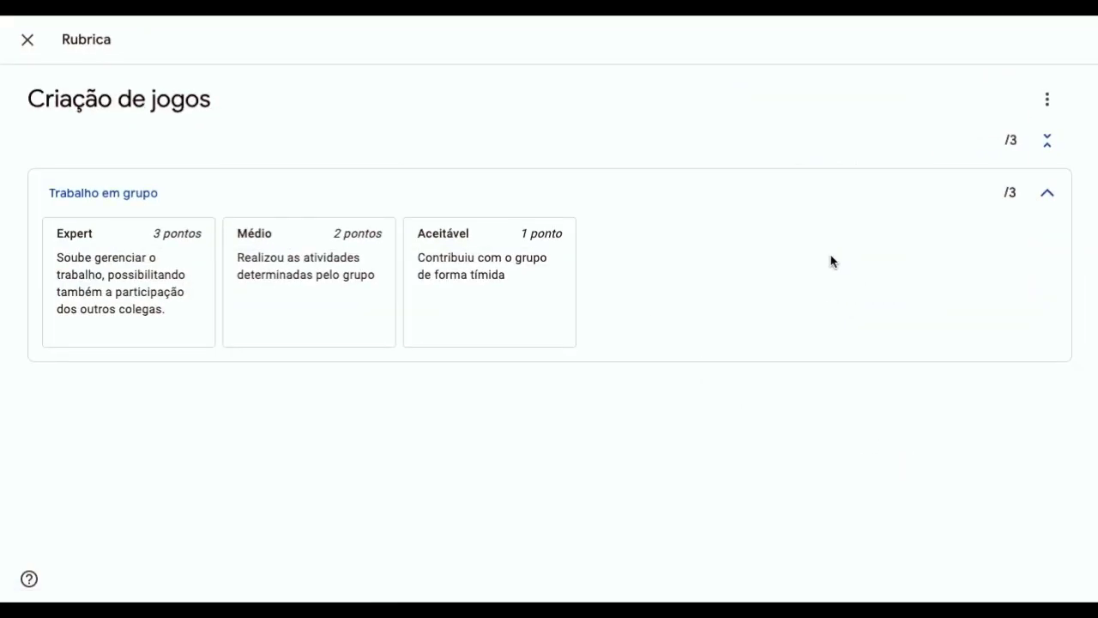
pyautogui.click(1049, 102)
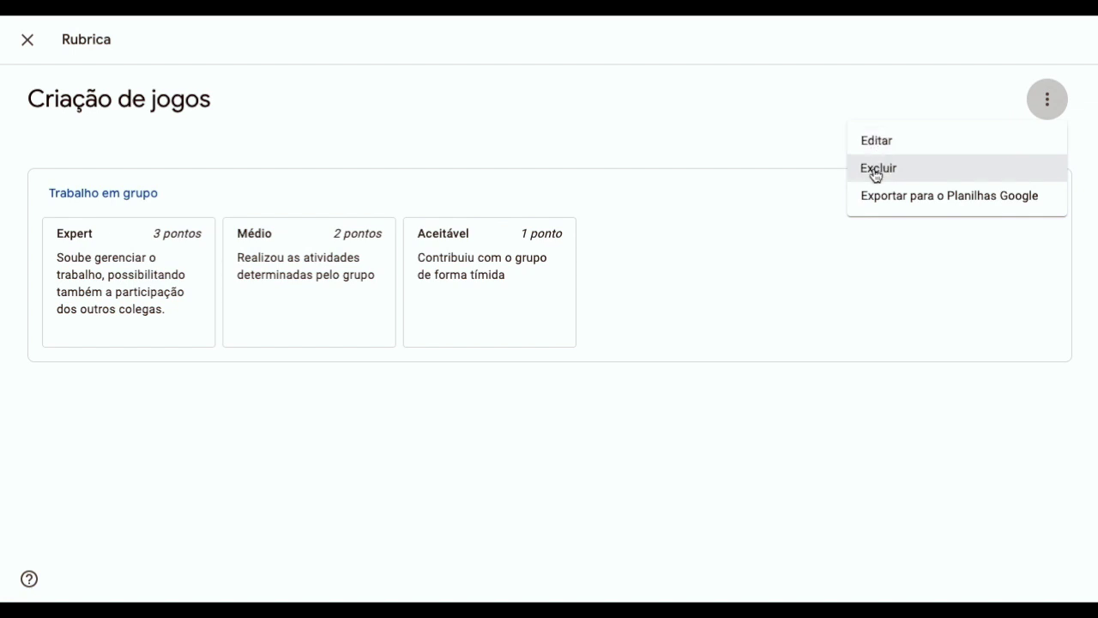
pyautogui.click(950, 97)
pyautogui.click(29, 41)
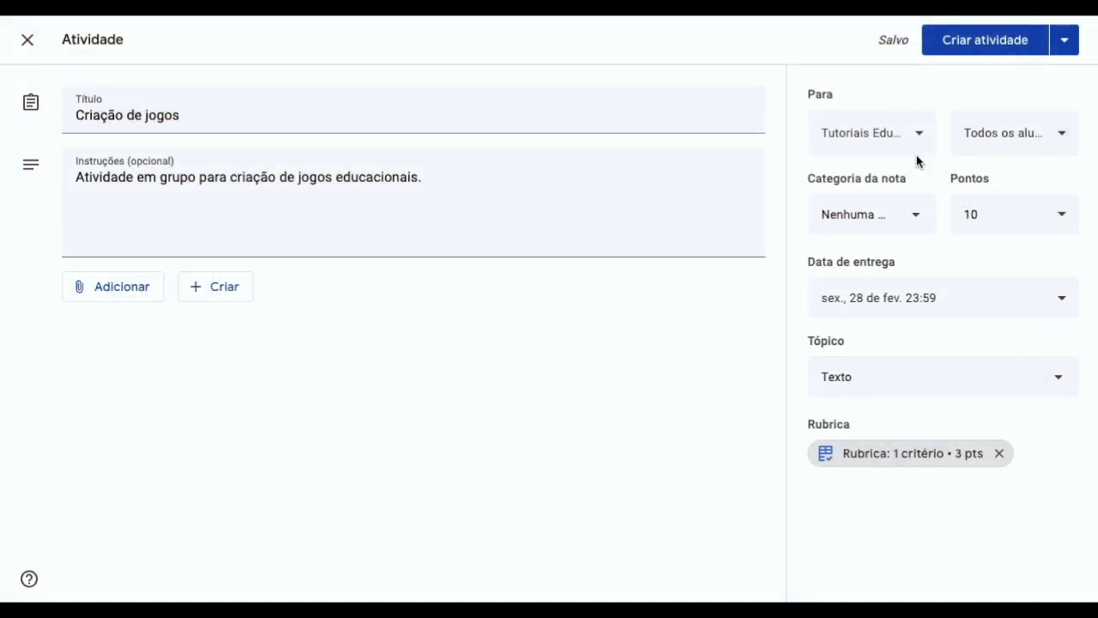
# - Check the alternative publishing options, and publish the assignment "Criação de jogos" immediately
pyautogui.click(1062, 48)
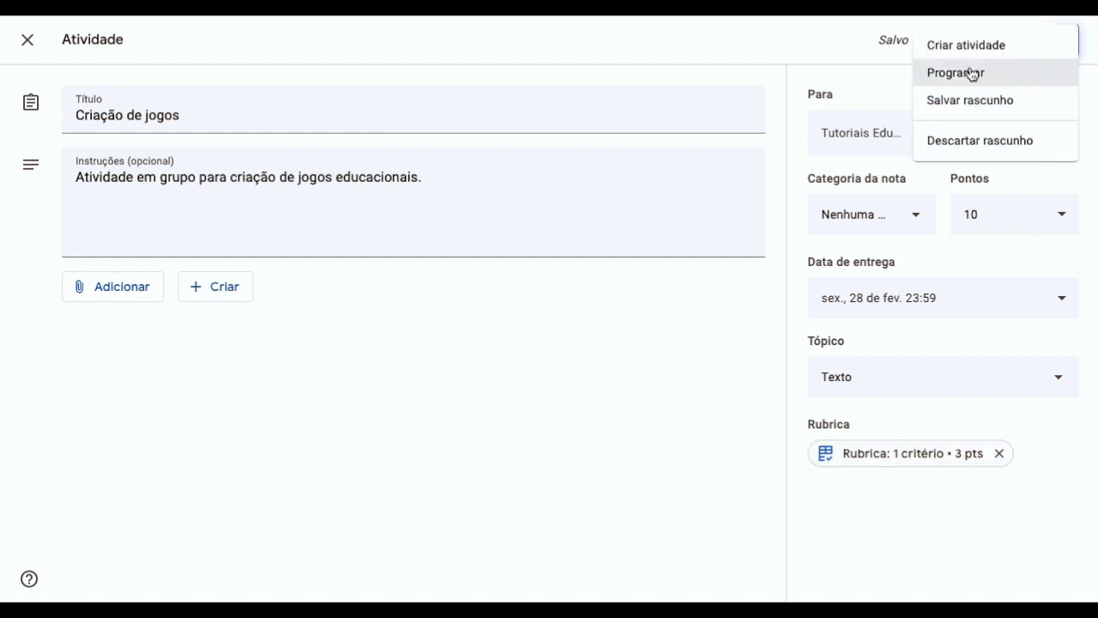
pyautogui.click(828, 52)
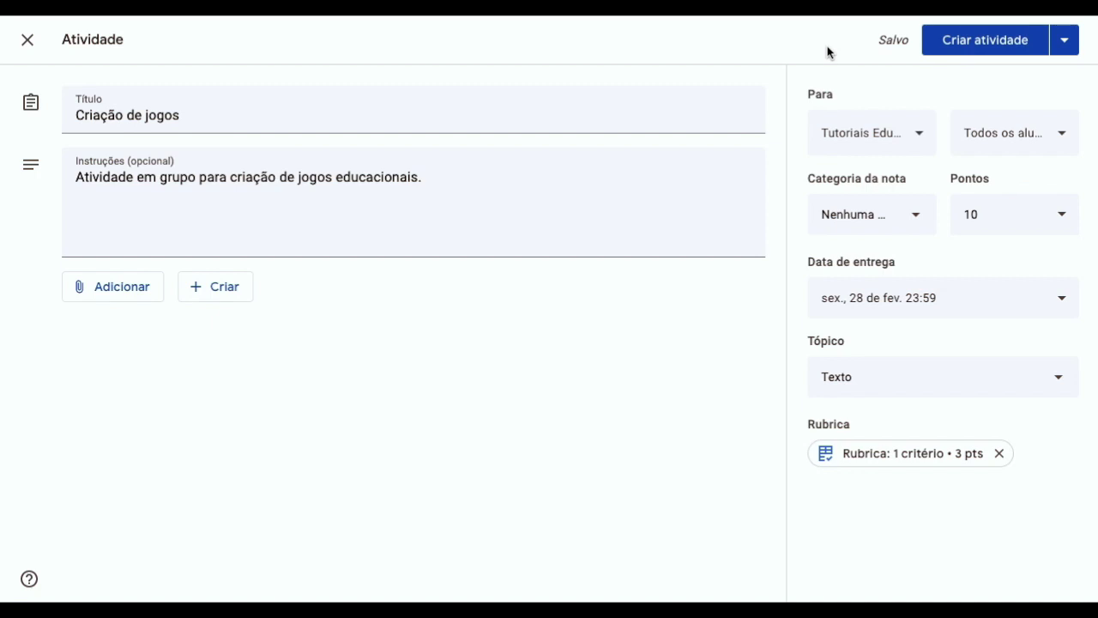
pyautogui.click(963, 51)
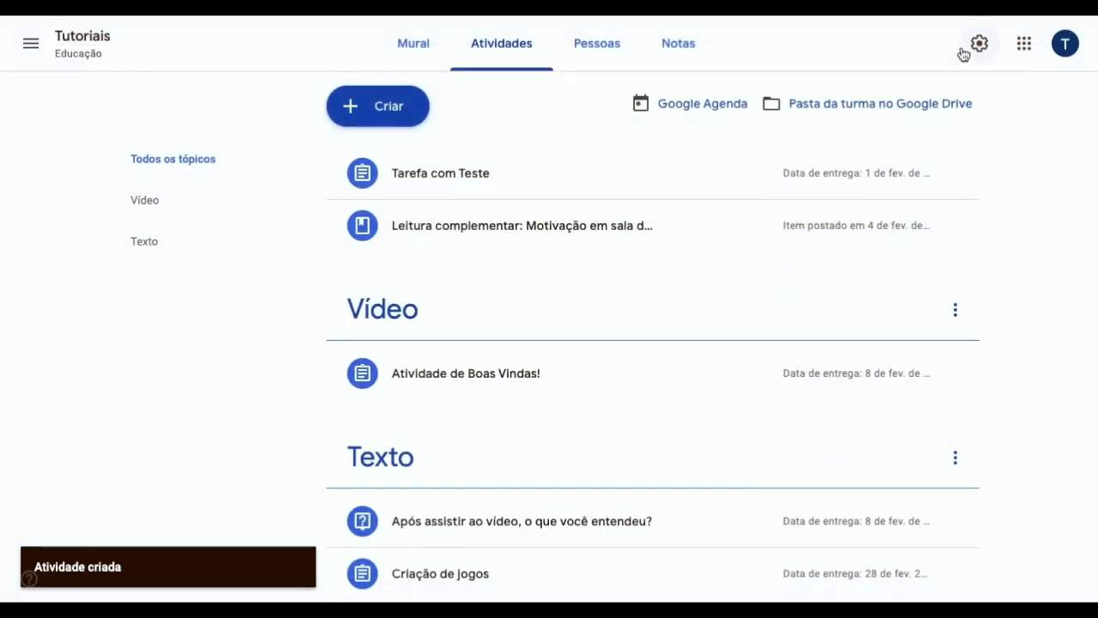
# - Find the assignment "Criação de jogos" under the topic "Texto" and expand its details
pyautogui.scroll(-1, 1027, 421)
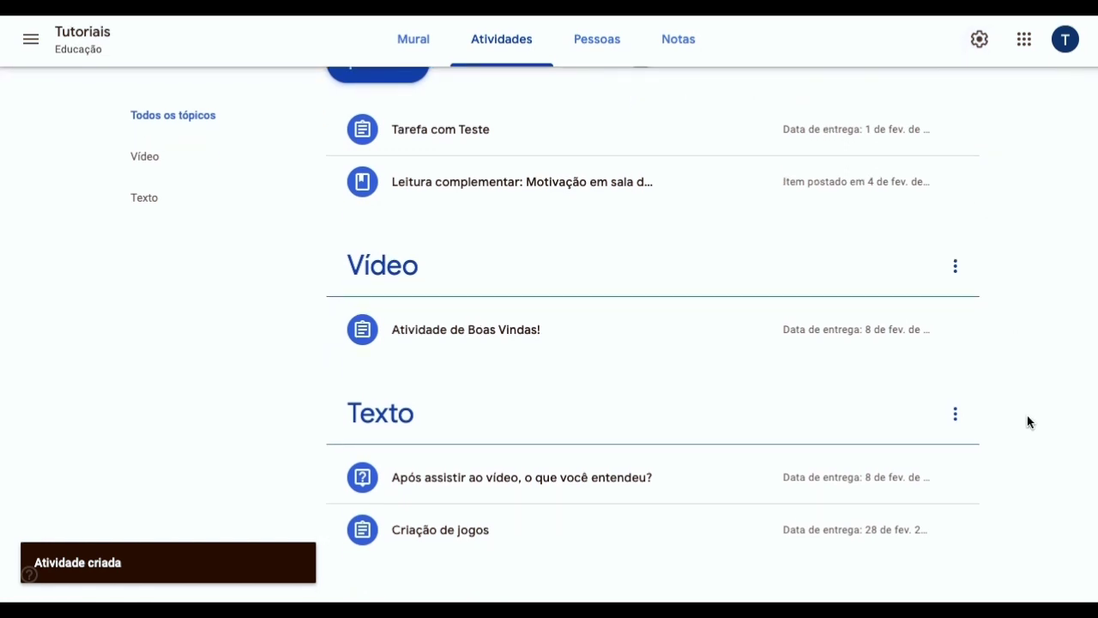
pyautogui.scroll(1, 1027, 421)
pyautogui.scroll(-1, 675, 361)
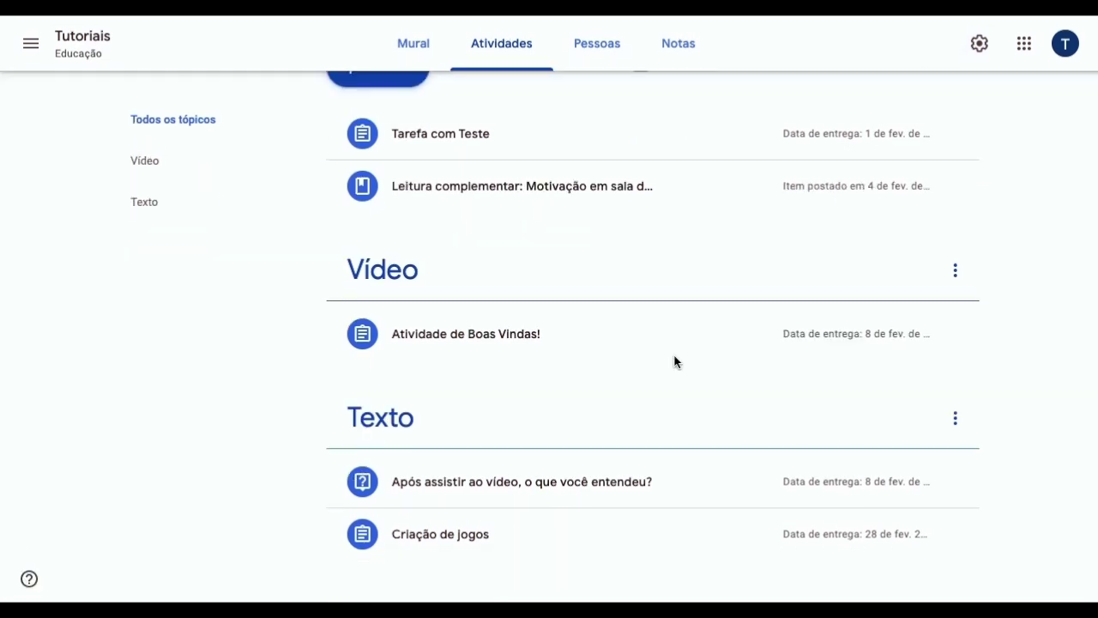
pyautogui.click(435, 542)
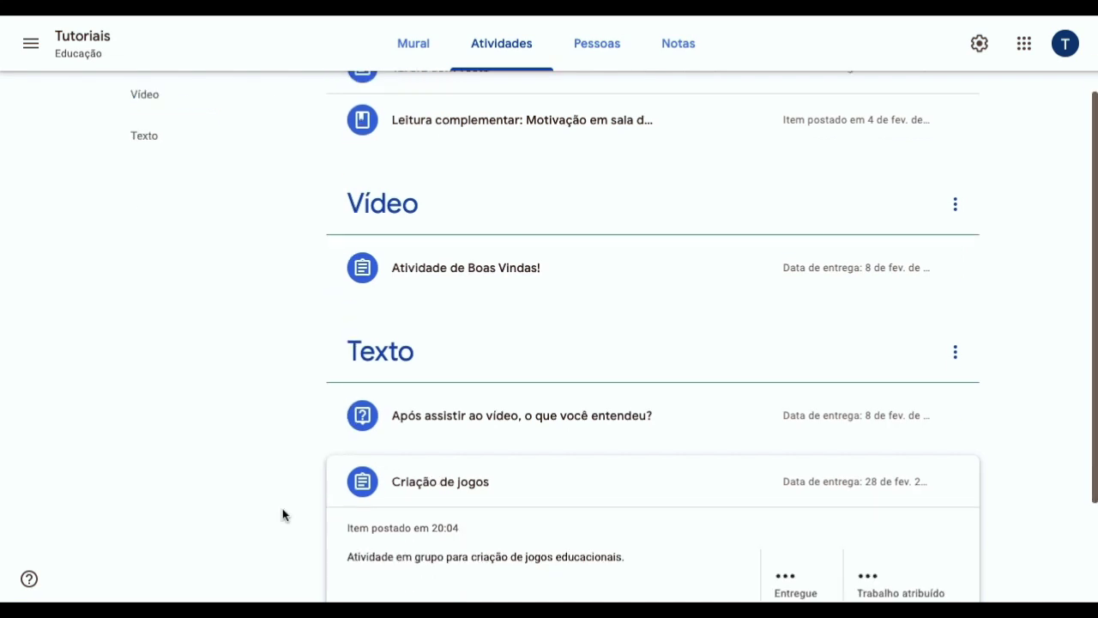